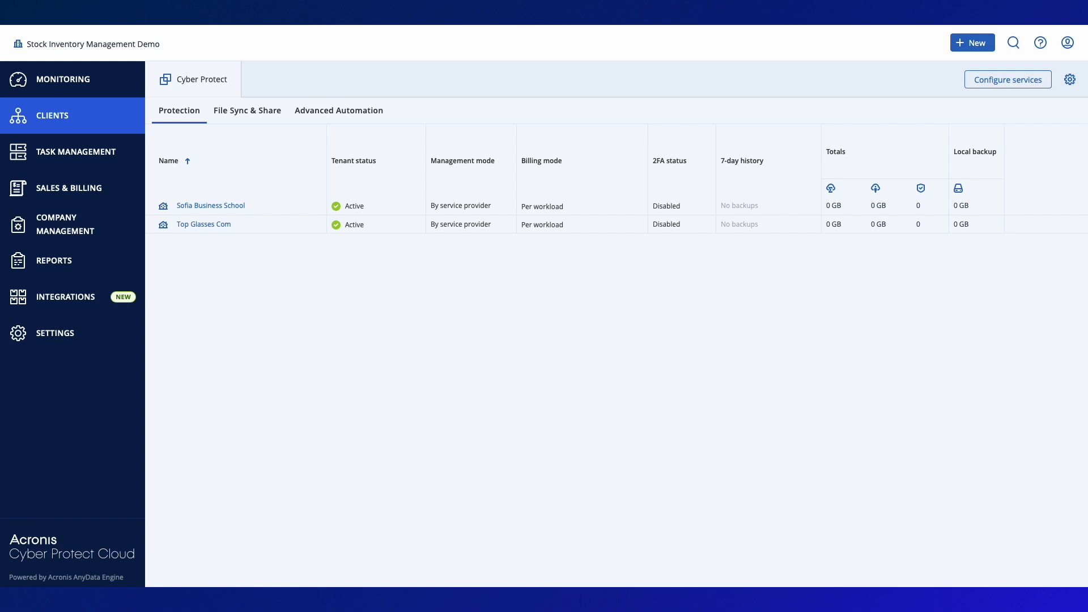
Step: Go to Sales & Billing and show the Products inventory list
{"action": "left_click", "coordinate": [113, 192]}
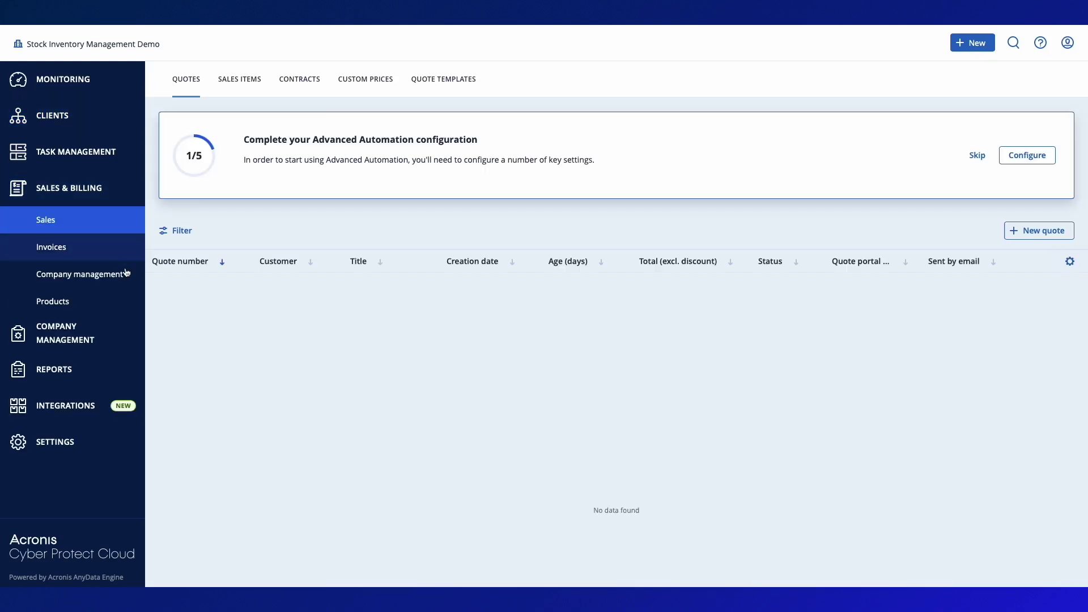
{"action": "left_click", "coordinate": [123, 309]}
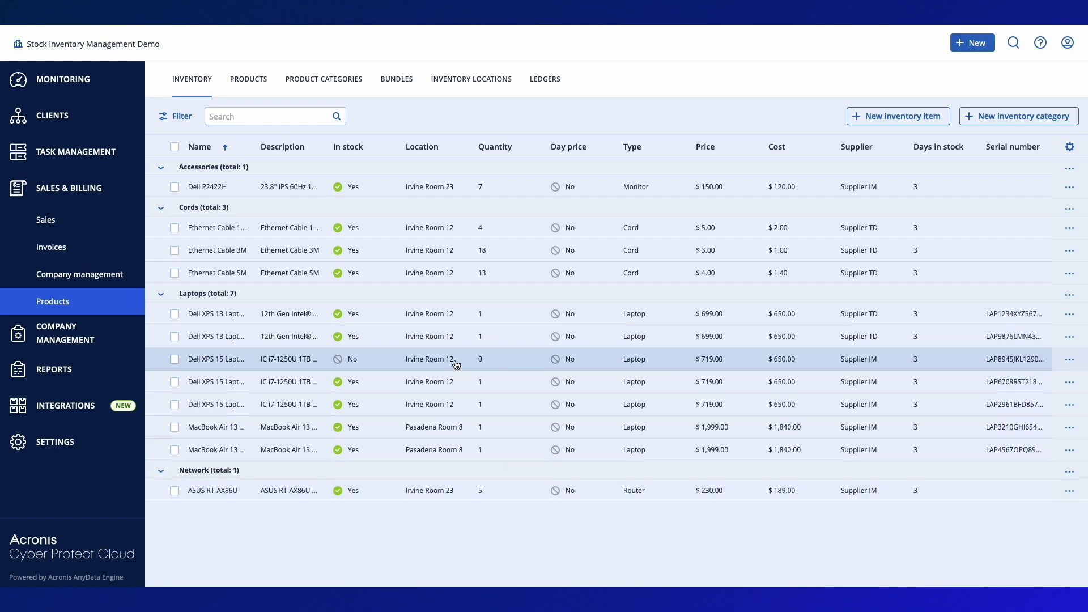
{"action": "left_click", "coordinate": [379, 320]}
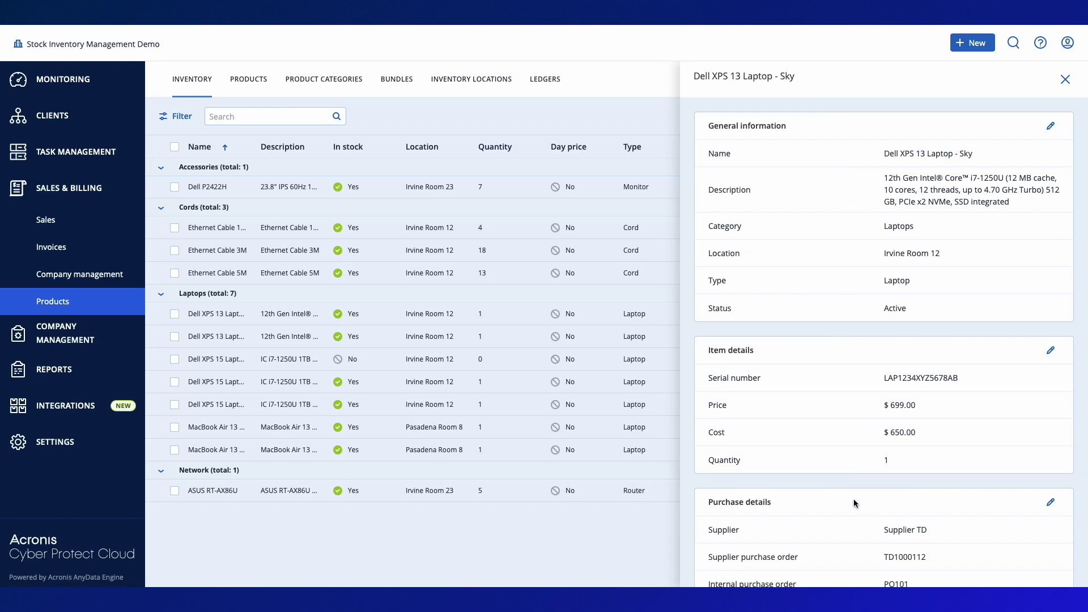
{"action": "scroll", "coordinate": [855, 500], "scroll_direction": "down", "scroll_amount": 2}
{"action": "scroll", "coordinate": [855, 500], "scroll_direction": "down", "scroll_amount": 2}
{"action": "scroll", "coordinate": [854, 499], "scroll_direction": "down", "scroll_amount": 1}
{"action": "scroll", "coordinate": [854, 503], "scroll_direction": "down", "scroll_amount": 1}
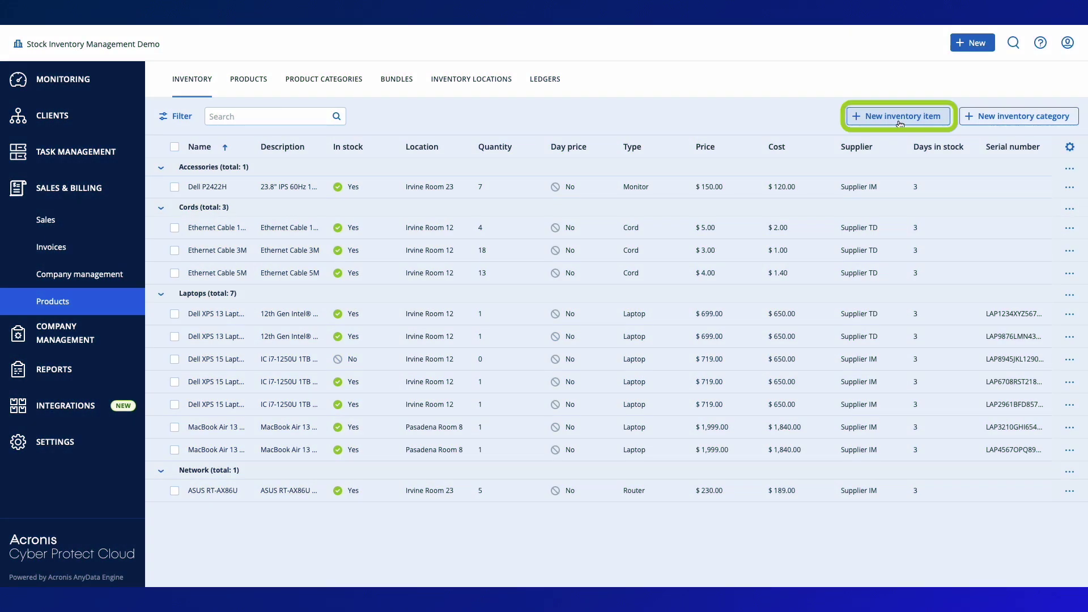
{"action": "left_click", "coordinate": [900, 116]}
Step: Name the item 'Dell XPS 14 Laptop' with its spec description, category Laptops, type Laptop
{"action": "left_click", "coordinate": [686, 98]}
{"action": "type", "text": "Dell XPS 14 Laptop"}
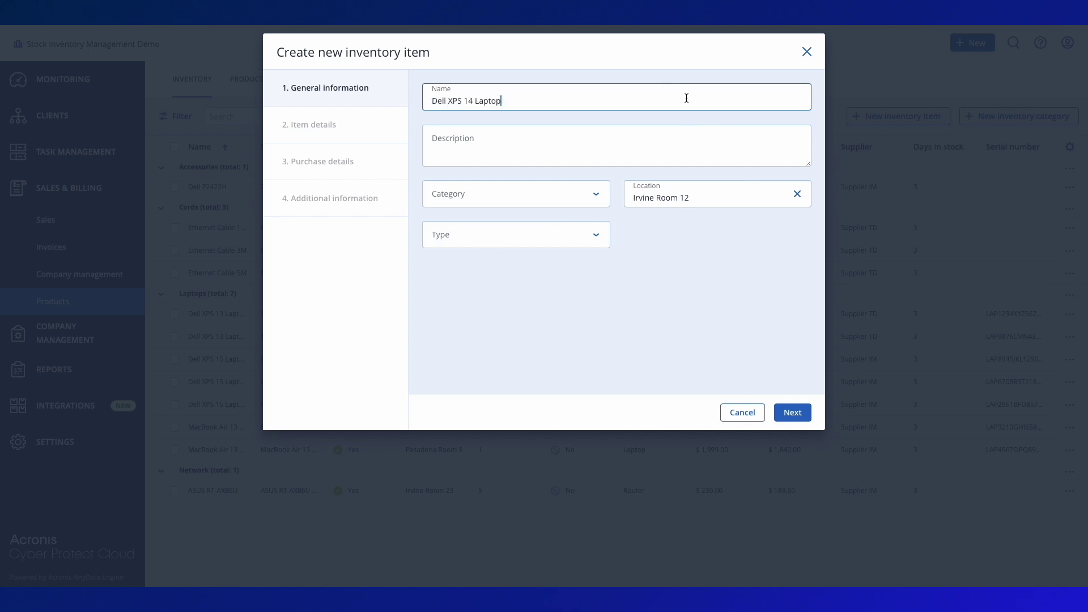
{"action": "key", "text": "Tab"}
{"action": "type", "text": "IC7 16GB 1TB SSD 14.5\" FHD+ Win 11 Home Graphite"}
{"action": "left_click", "coordinate": [584, 200]}
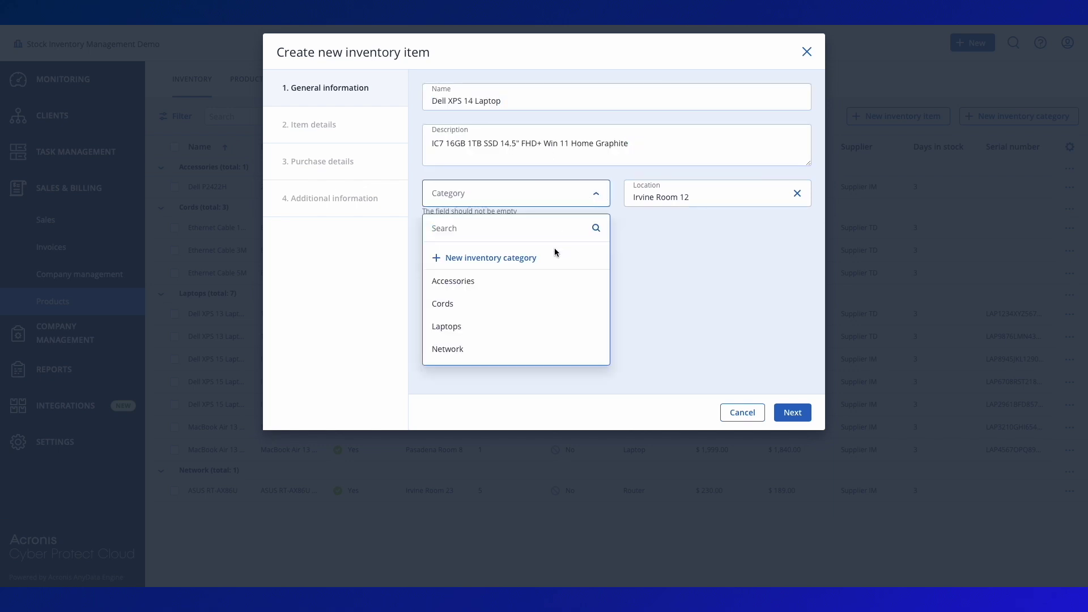
{"action": "left_click", "coordinate": [523, 327]}
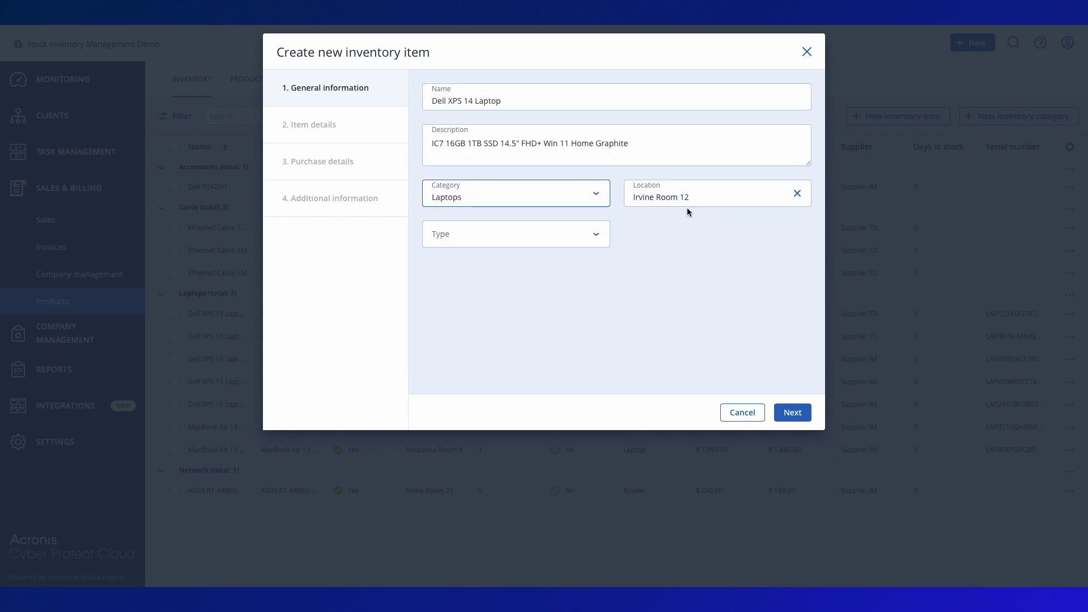
{"action": "left_click", "coordinate": [595, 234]}
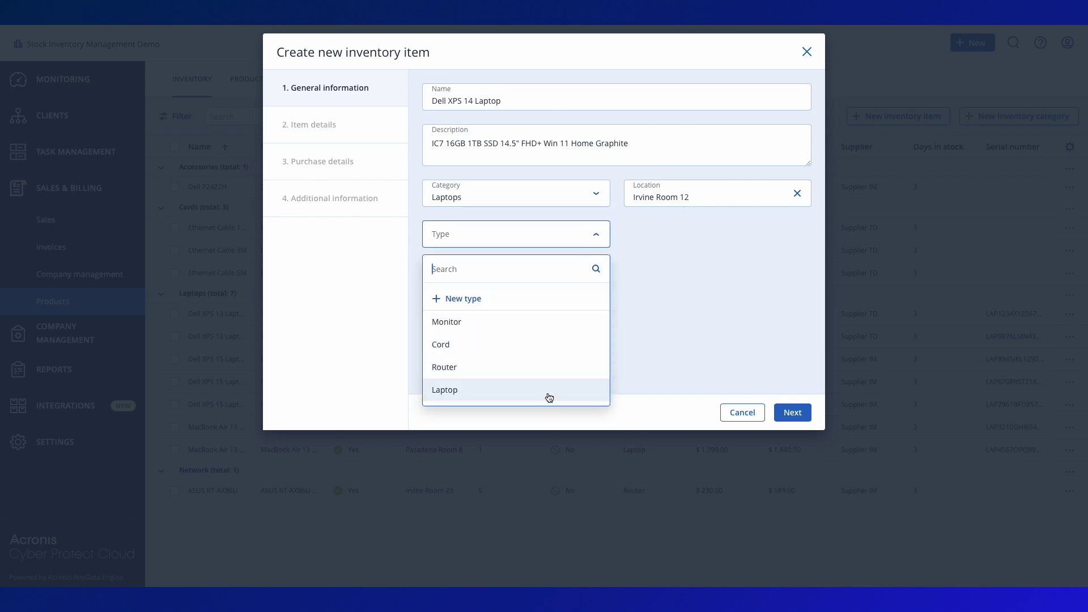
{"action": "left_click", "coordinate": [549, 397]}
{"action": "left_click", "coordinate": [794, 412]}
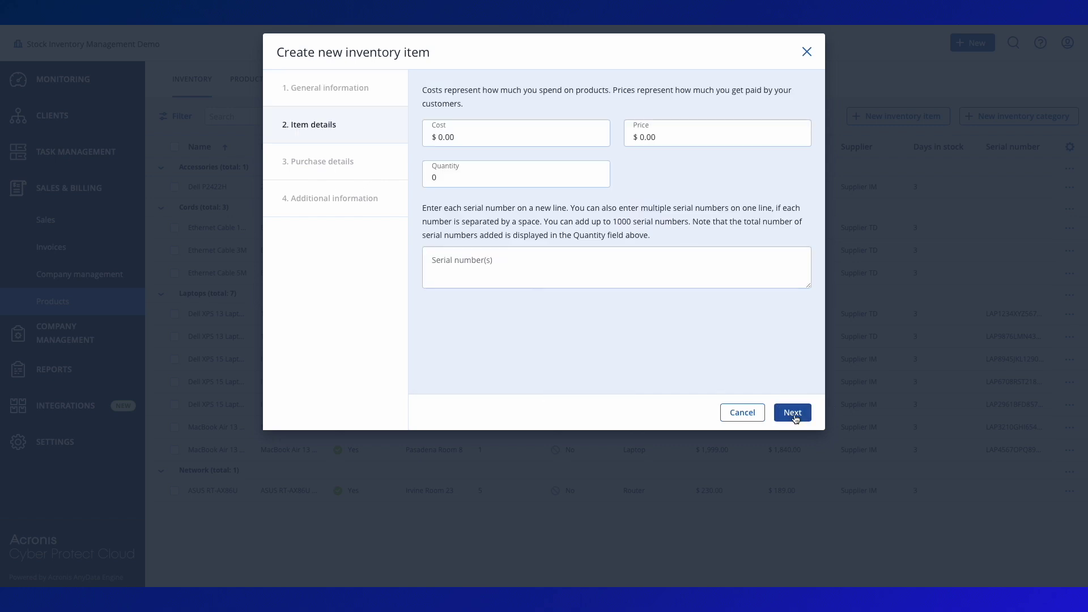
Step: Enter cost $1,500, price $1,599 and paste in the three serial numbers
{"action": "left_click", "coordinate": [480, 137]}
{"action": "type", "text": "1,"}
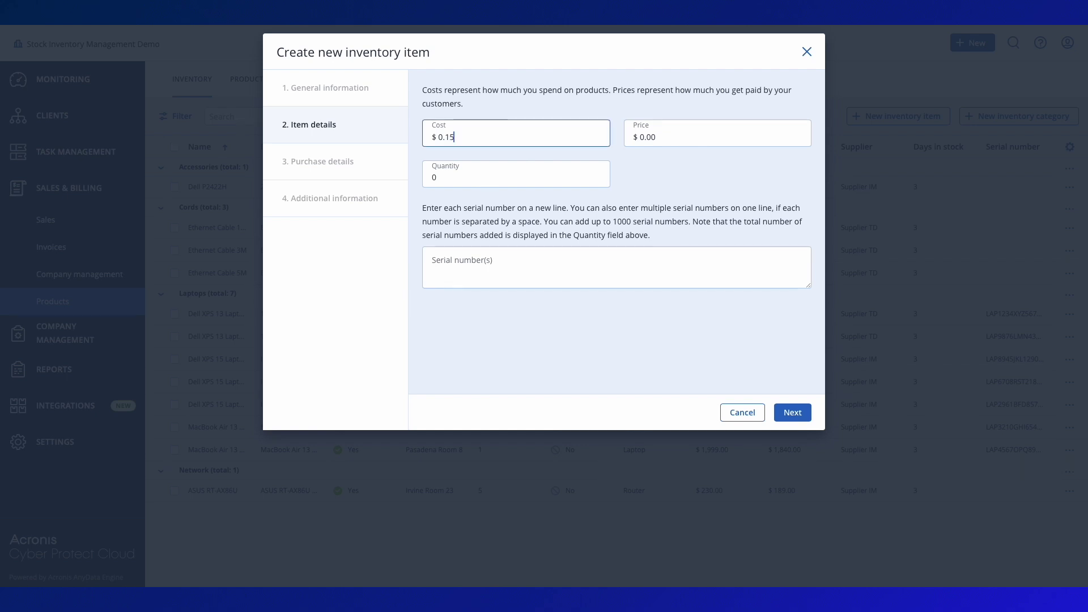
{"action": "type", "text": "500"}
{"action": "key", "text": "Tab"}
{"action": "type", "text": "1,5"}
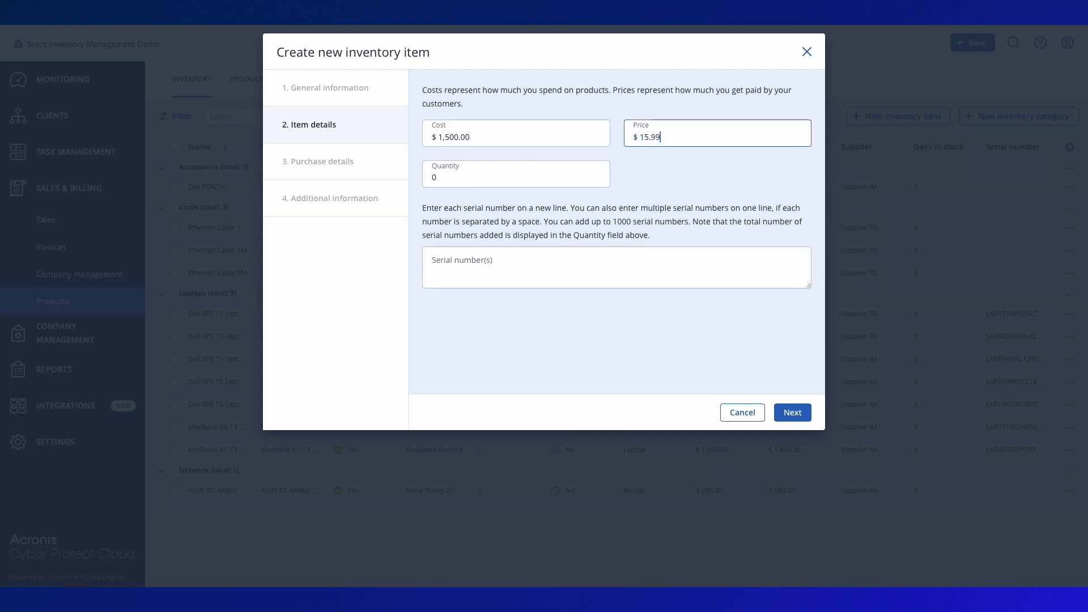
{"action": "type", "text": "00"}
{"action": "key", "text": "Tab"}
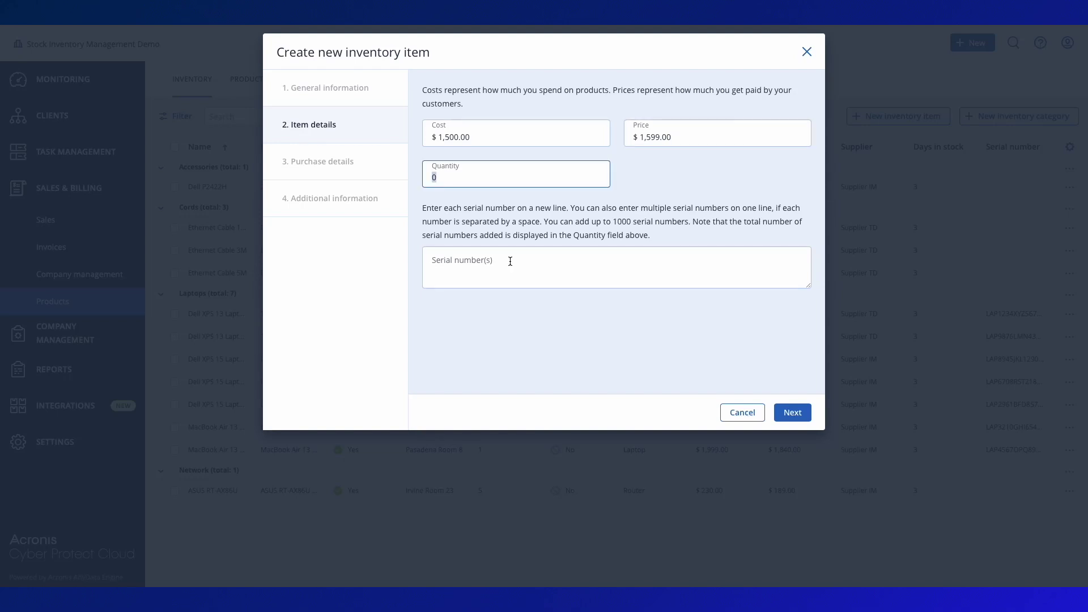
{"action": "left_click", "coordinate": [509, 261]}
{"action": "key", "text": "ctrl+v"}
{"action": "left_click", "coordinate": [794, 412]}
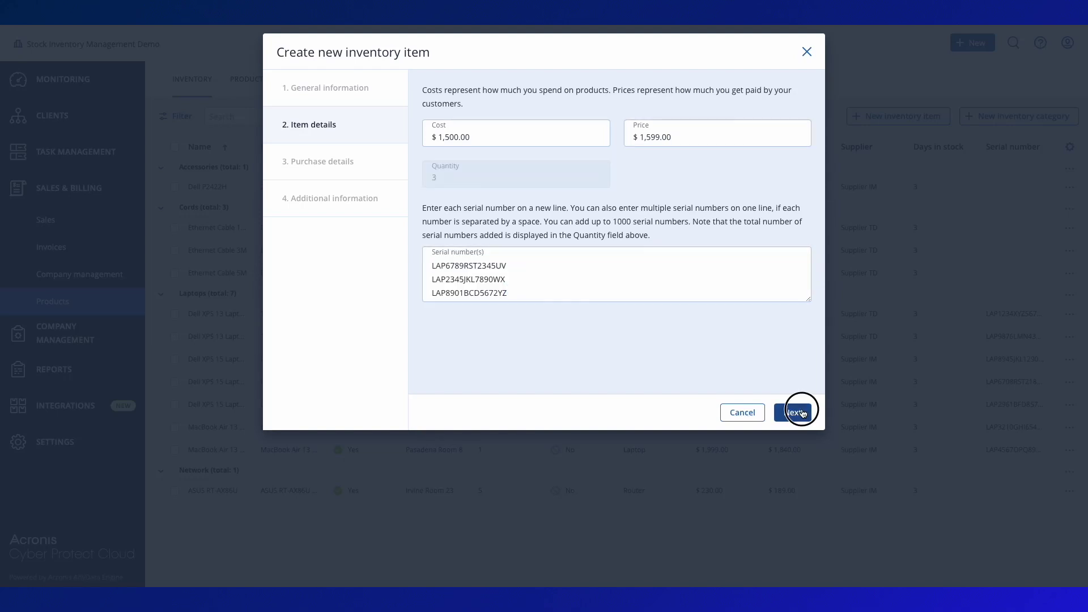
Step: Set Supplier IM, reference IM101, purchase order PO105 and supplier invoice 101
{"action": "left_click", "coordinate": [602, 99]}
{"action": "left_click", "coordinate": [588, 165]}
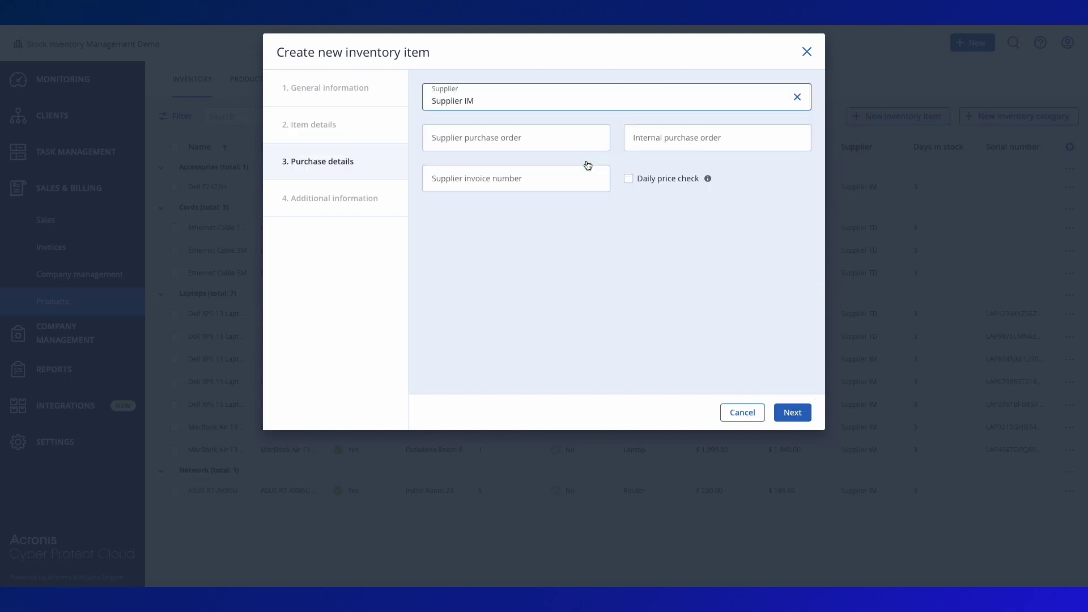
{"action": "type", "text": "IM101"}
{"action": "key", "text": "Tab"}
{"action": "type", "text": "PO105"}
{"action": "key", "text": "Tab"}
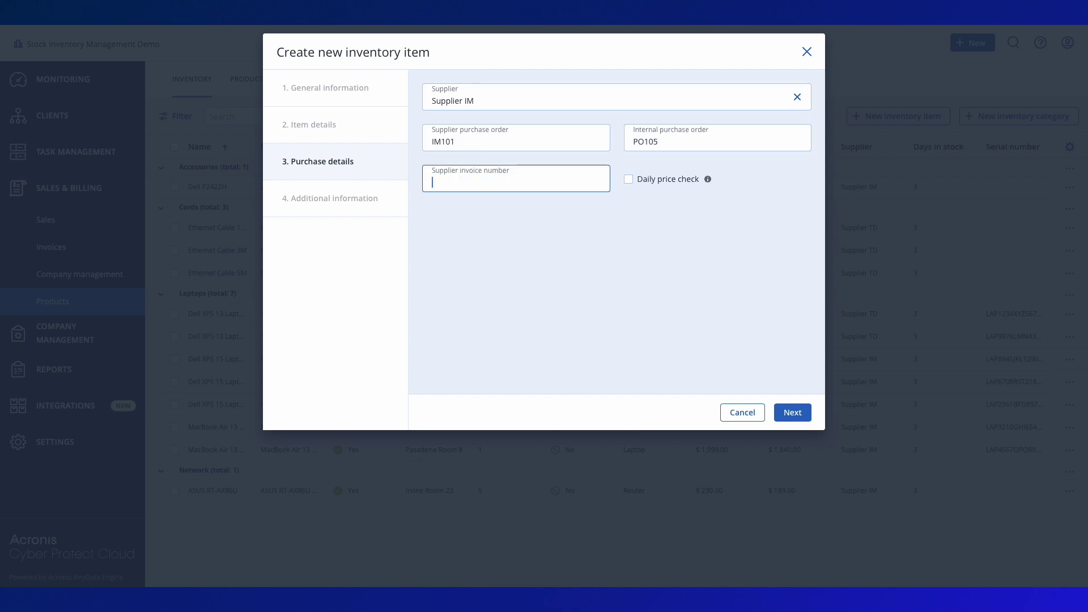
{"action": "type", "text": "101"}
{"action": "left_click", "coordinate": [786, 413]}
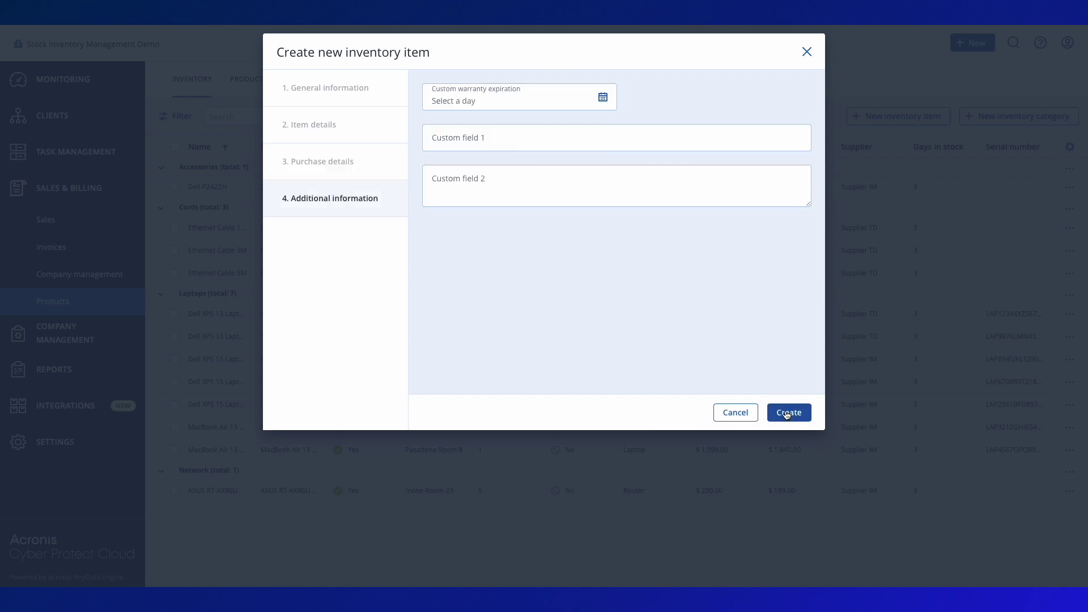
Step: Set warranty expiry to 1 May 2026, fill custom fields '123' and 'Order by John Smith', then create
{"action": "left_click", "coordinate": [603, 96]}
{"action": "left_click", "coordinate": [577, 132]}
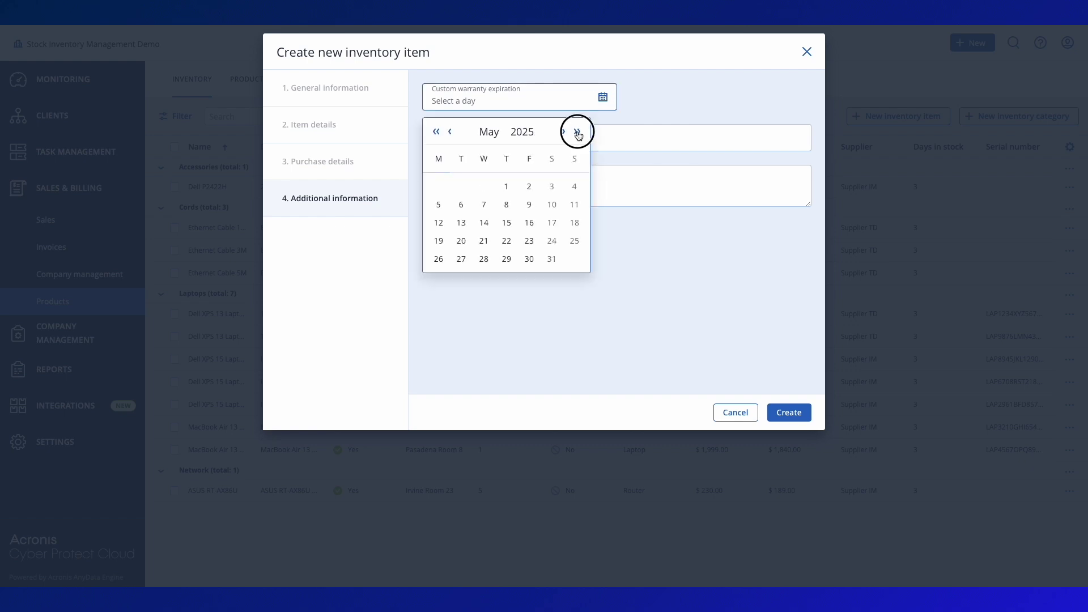
{"action": "left_click", "coordinate": [528, 186]}
{"action": "left_click", "coordinate": [529, 138]}
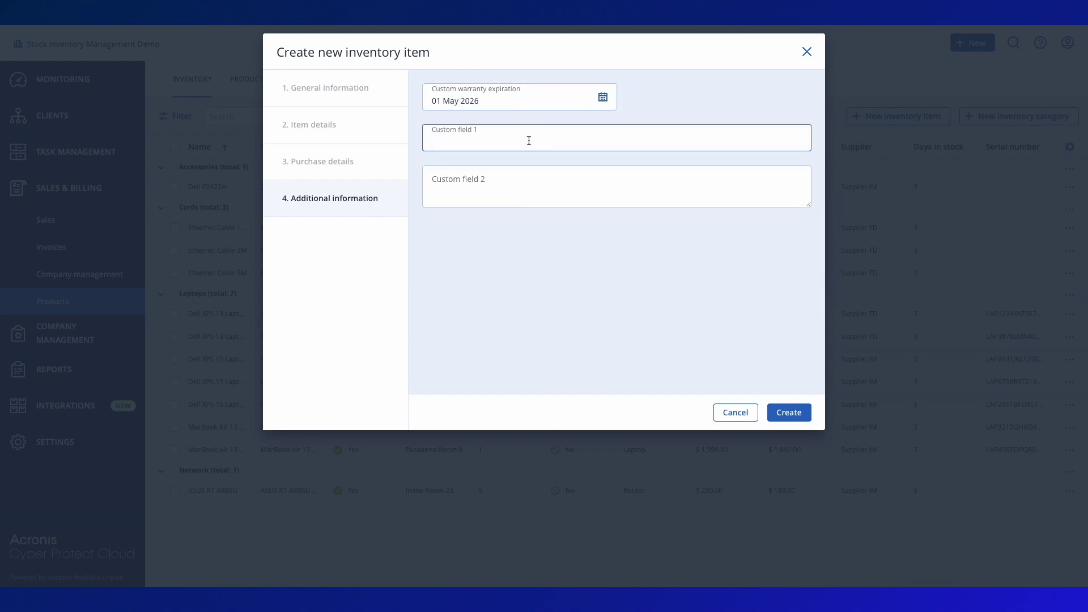
{"action": "type", "text": "123"}
{"action": "left_click", "coordinate": [476, 177]}
{"action": "type", "text": "Order by John Smith"}
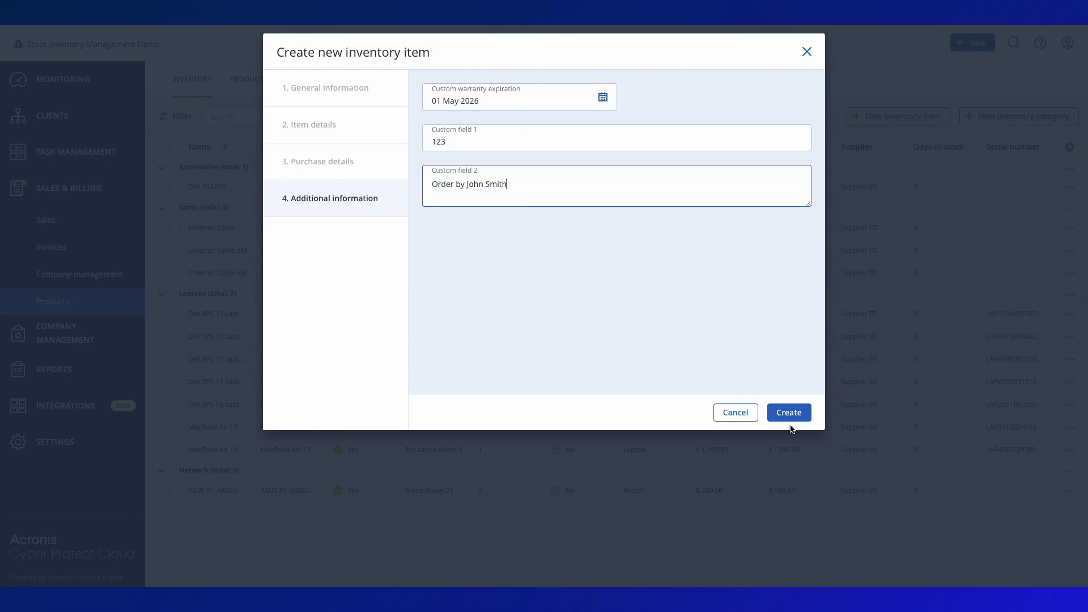
{"action": "left_click", "coordinate": [789, 413]}
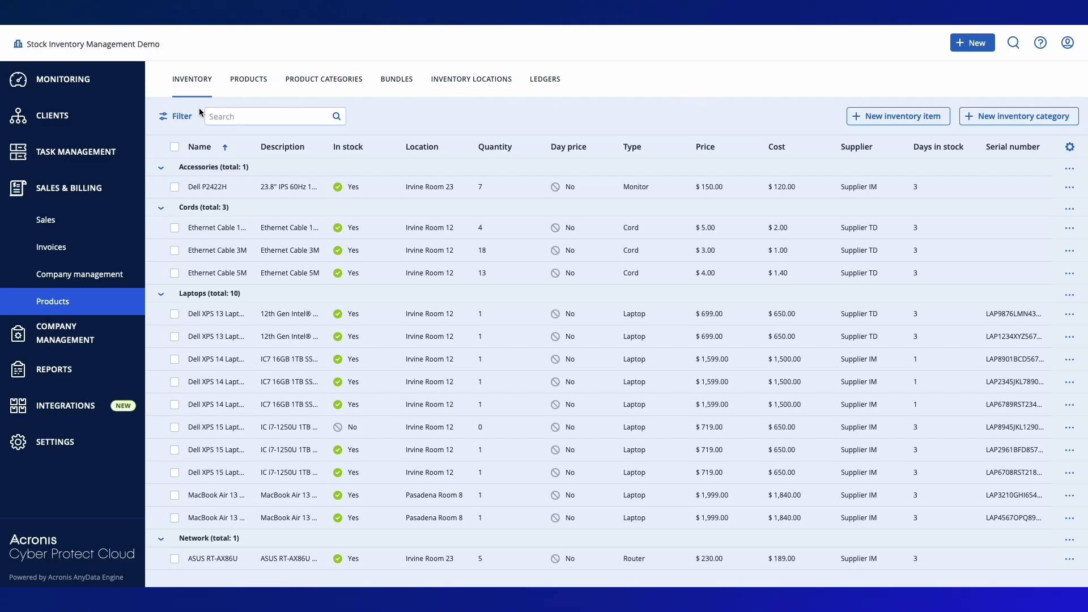
Step: Search the inventory for serial LAP8945JKL1290WX and view the out-of-stock Dell XPS 15
{"action": "left_click", "coordinate": [180, 116]}
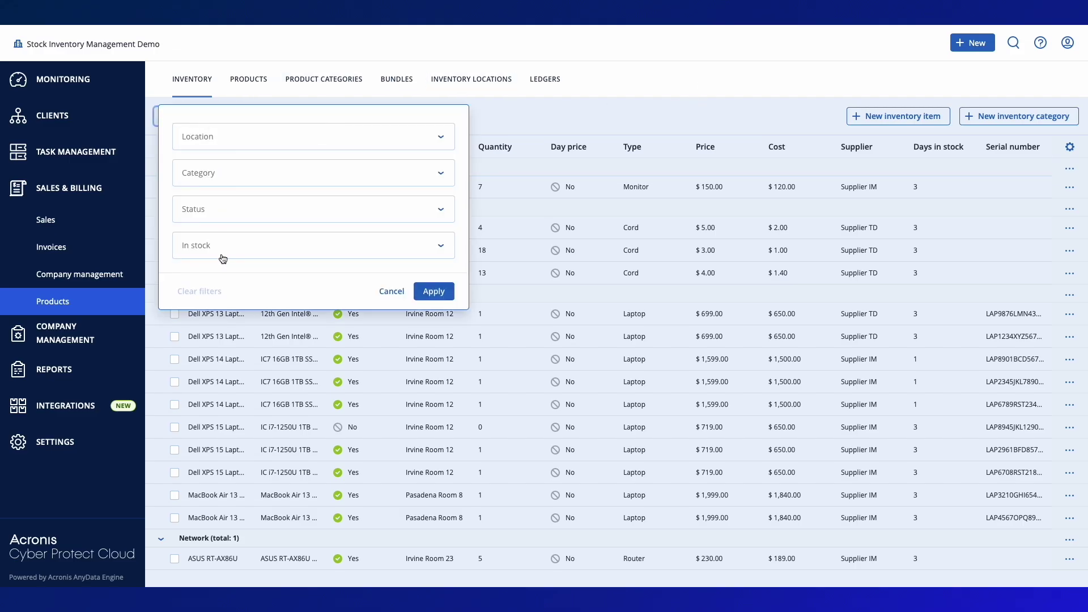
{"action": "left_click", "coordinate": [390, 292]}
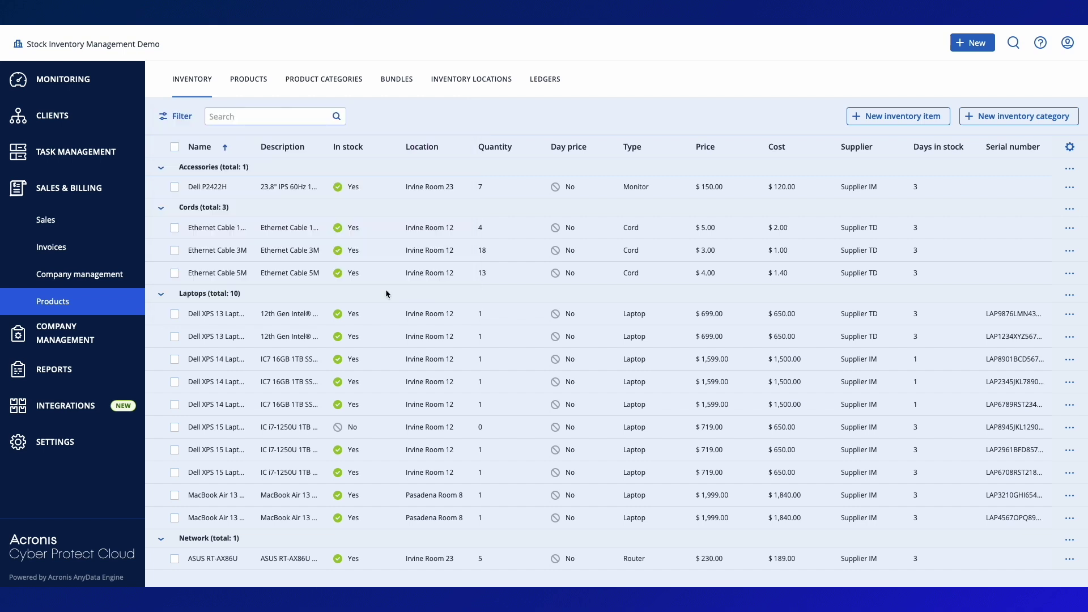
{"action": "left_click", "coordinate": [267, 117]}
{"action": "type", "text": "LAP8945JKL1290WX"}
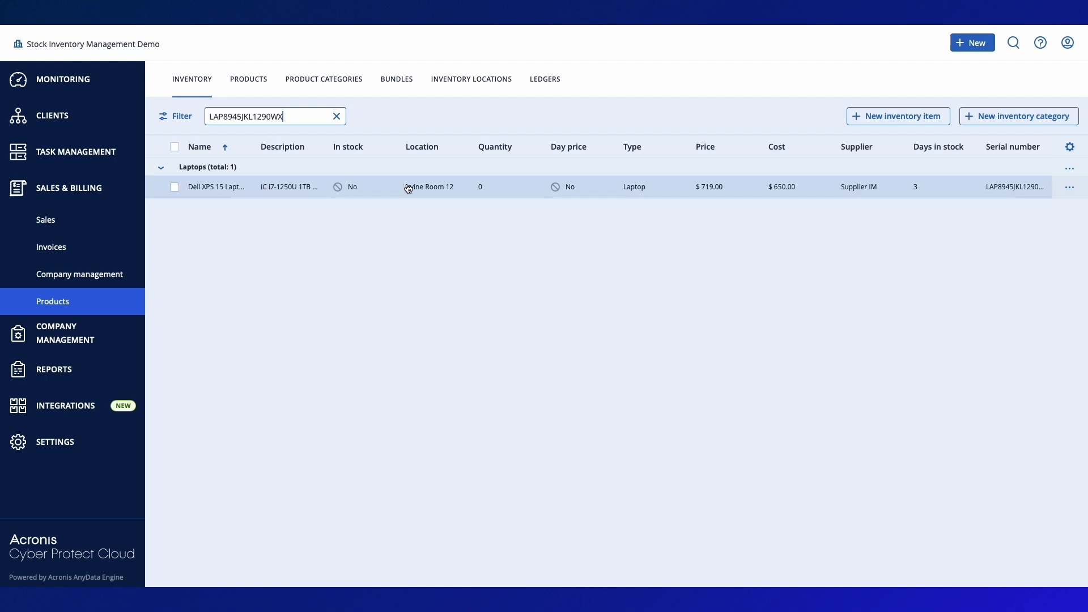
{"action": "left_click", "coordinate": [362, 192]}
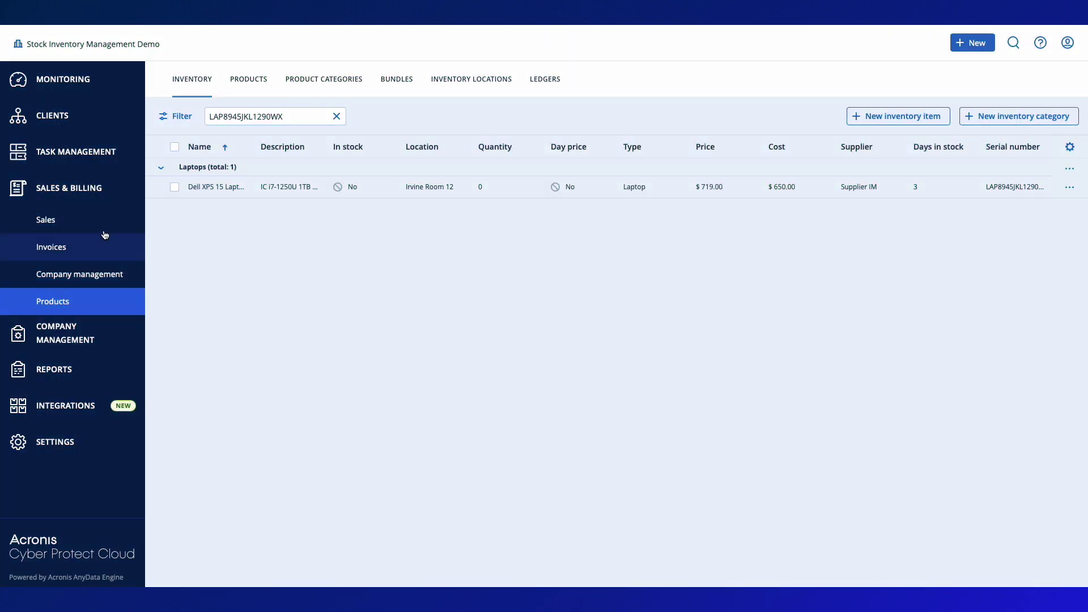
{"action": "left_click", "coordinate": [95, 223]}
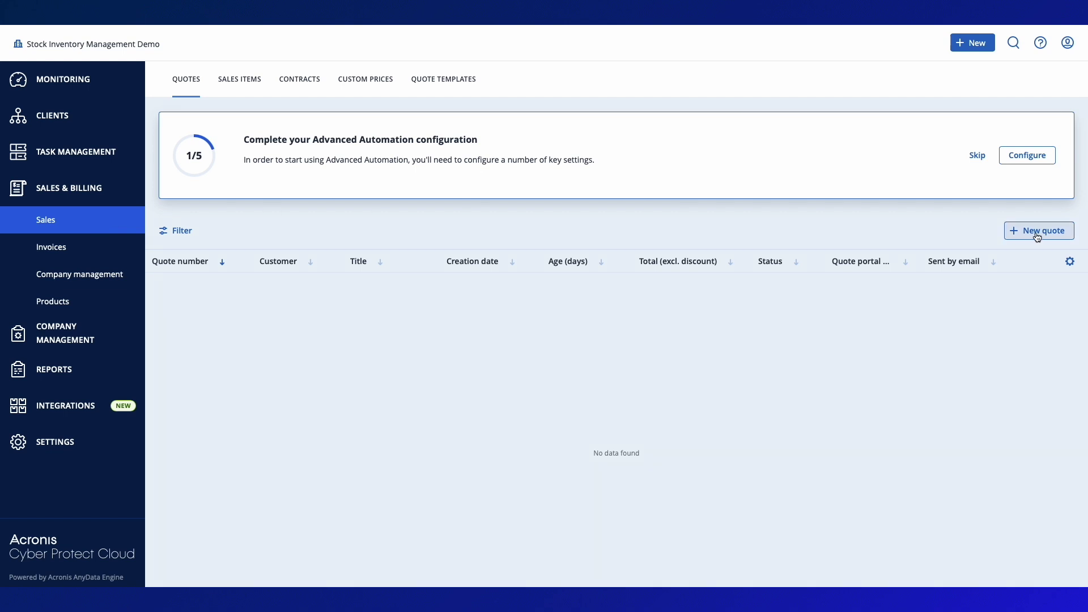
{"action": "left_click", "coordinate": [1038, 231]}
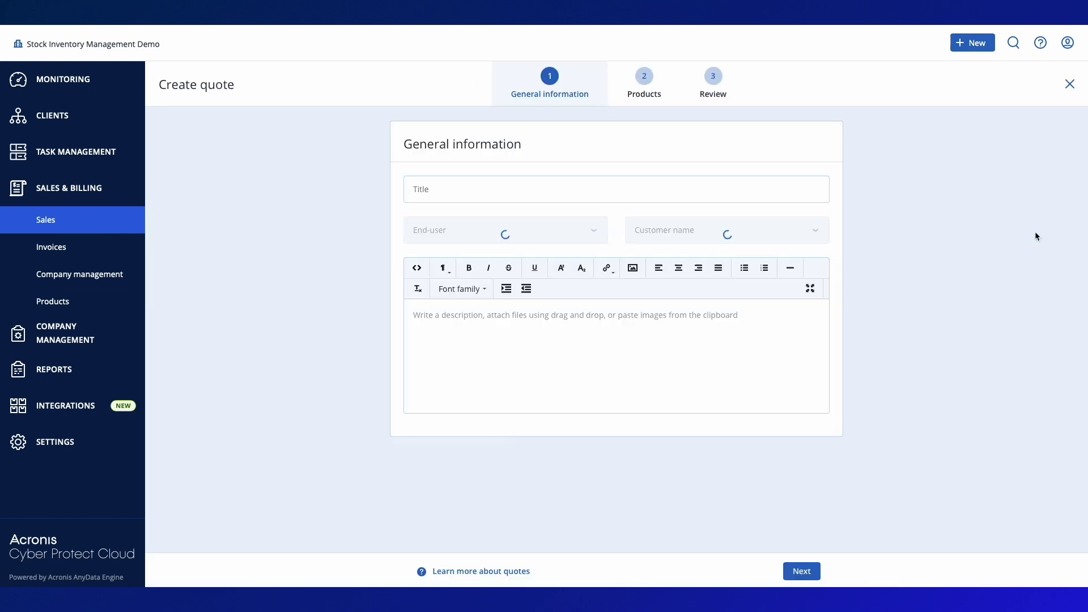
{"action": "left_click", "coordinate": [758, 195]}
{"action": "type", "text": "uote"}
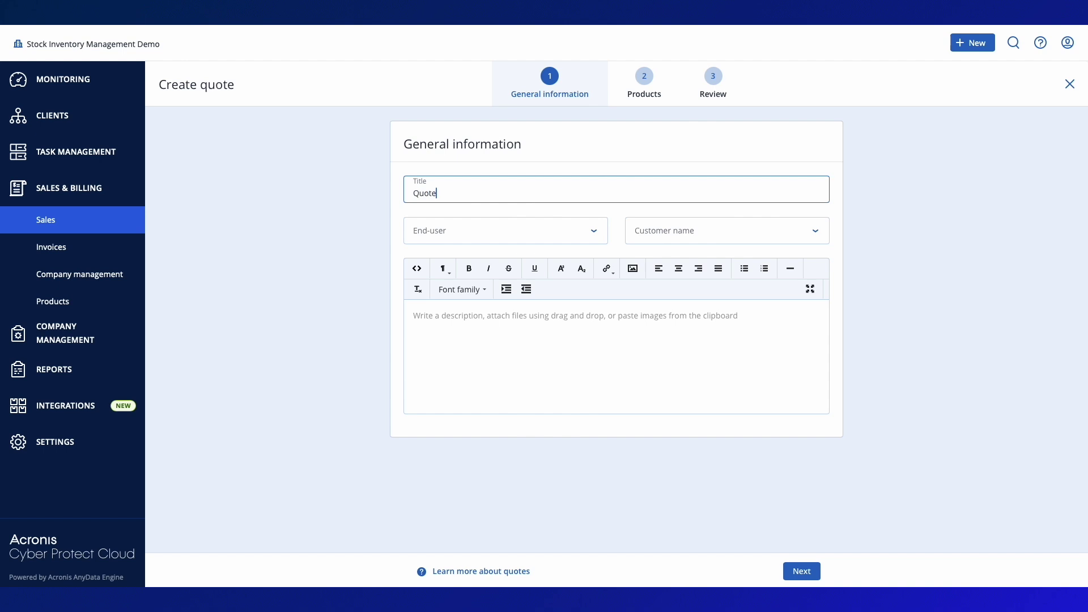
{"action": "left_click", "coordinate": [597, 236]}
{"action": "left_click", "coordinate": [561, 294]}
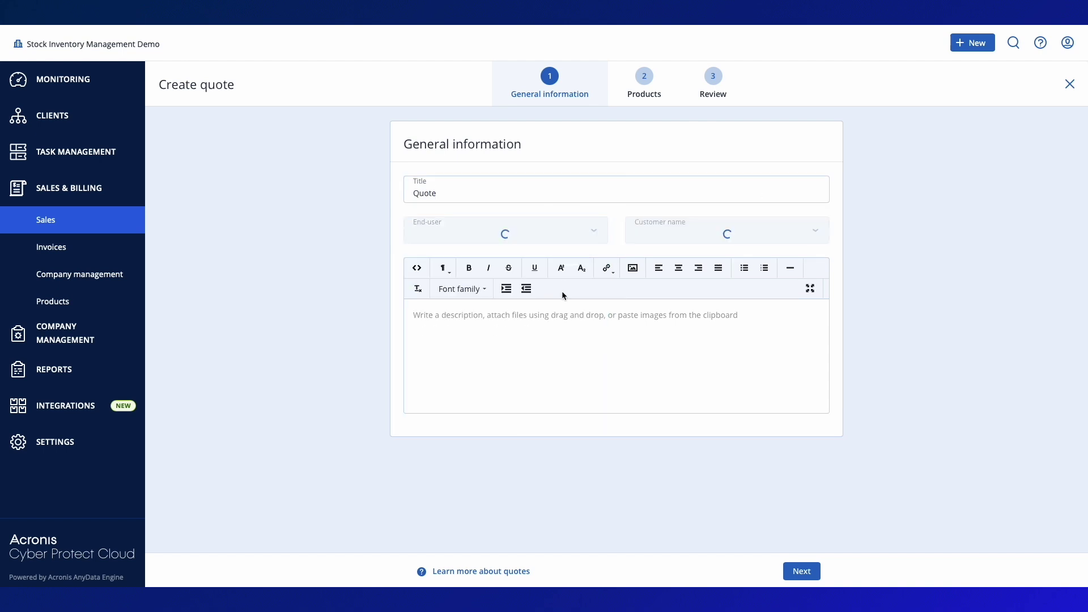
{"action": "type", "text": "New quote"}
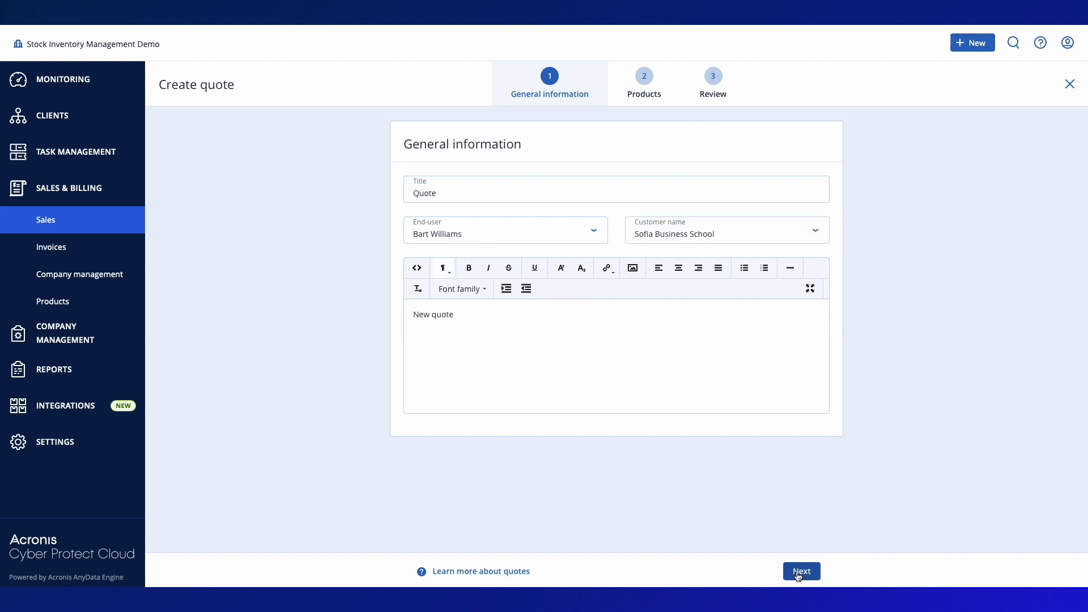
Step: Add the Dell XPS 14 Laptop (LAP6789RST2345UV) to the quote as a Hardware sale item
{"action": "left_click", "coordinate": [800, 573]}
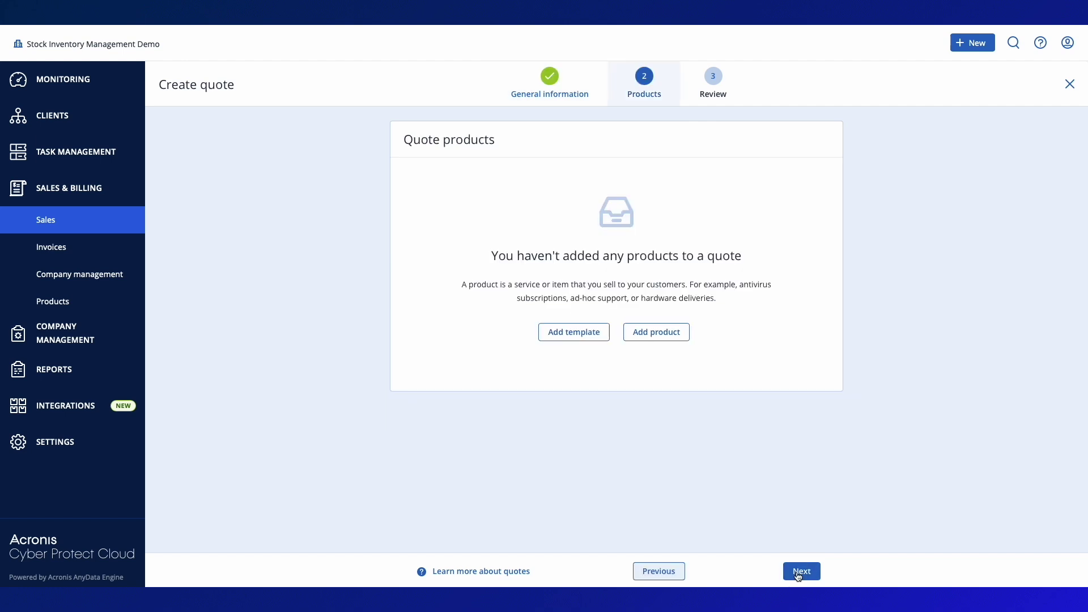
{"action": "left_click", "coordinate": [670, 336]}
{"action": "left_click", "coordinate": [669, 230]}
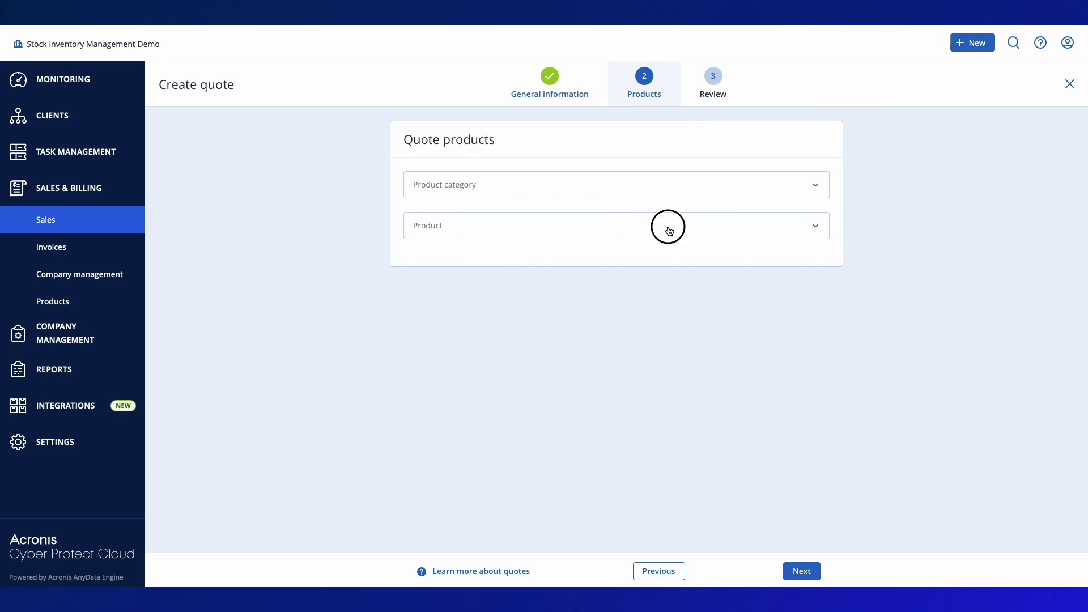
{"action": "type", "text": "Hard"}
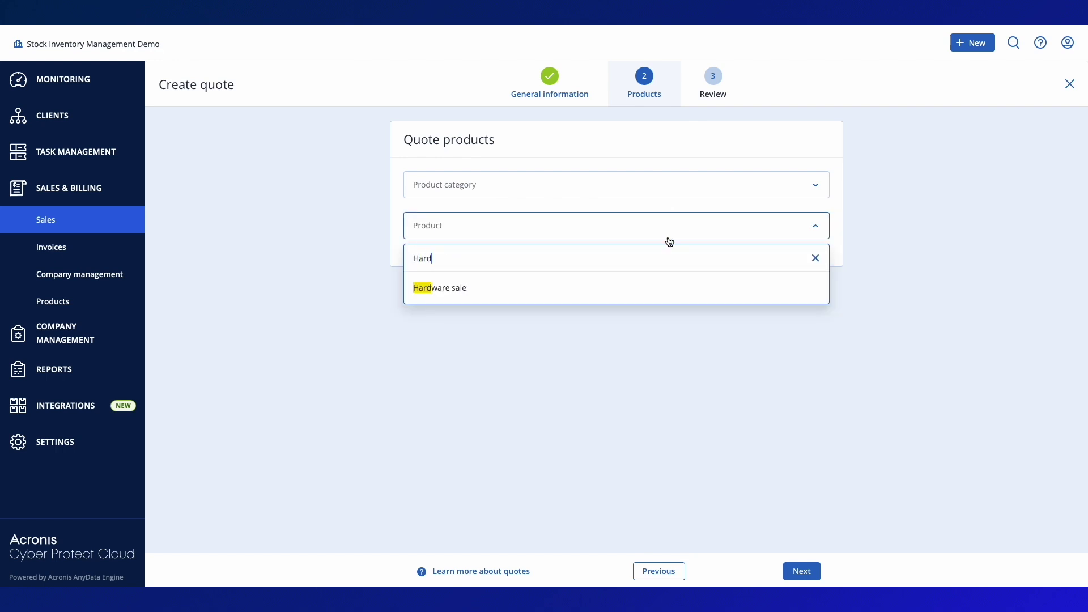
{"action": "left_click", "coordinate": [650, 290]}
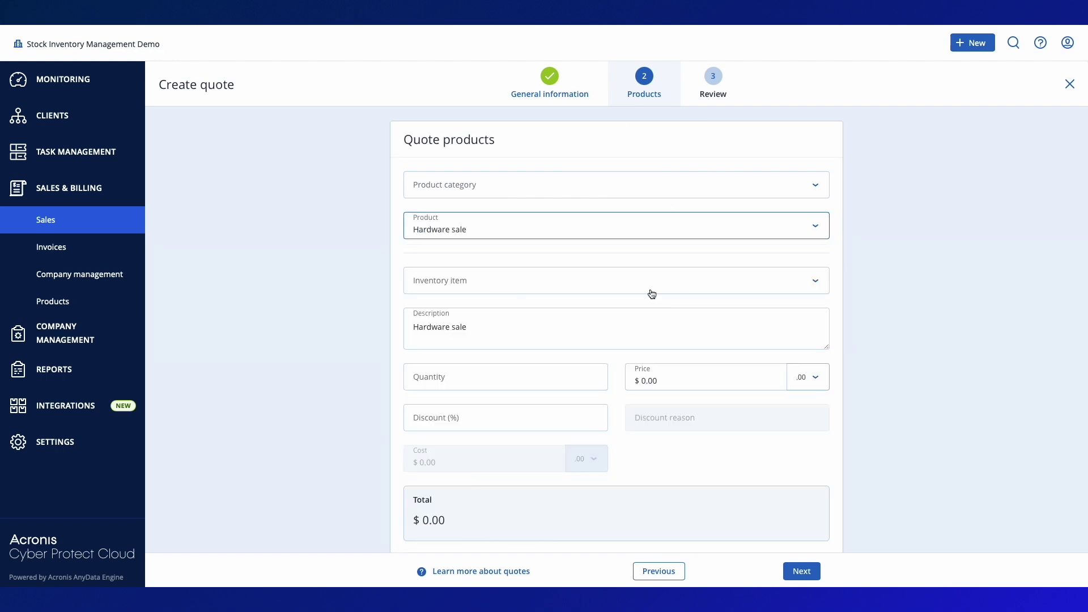
{"action": "left_click", "coordinate": [652, 294]}
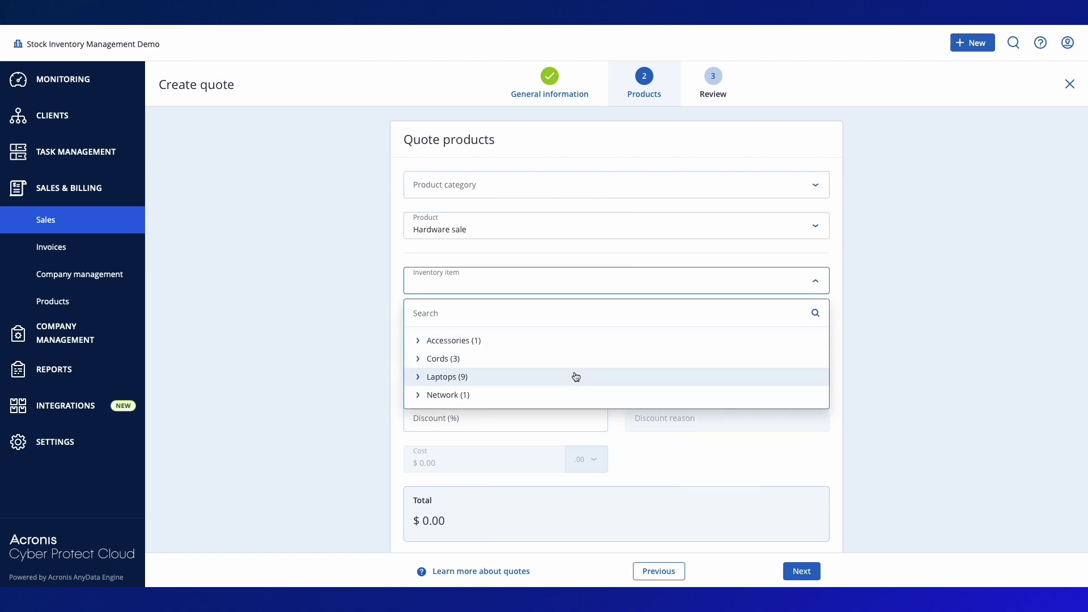
{"action": "left_click", "coordinate": [418, 378]}
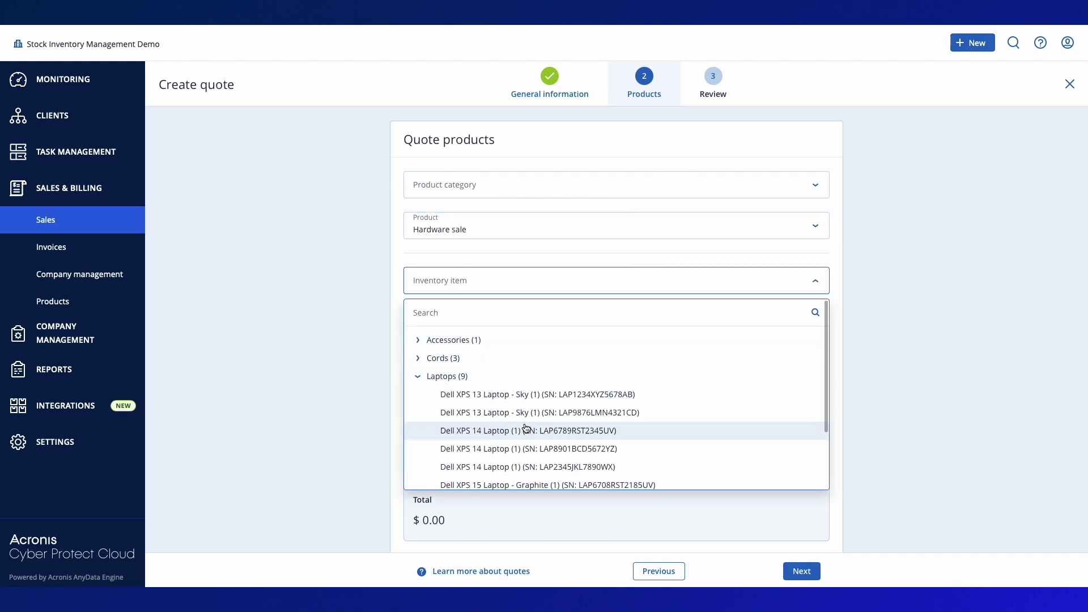
{"action": "scroll", "coordinate": [526, 429], "scroll_direction": "down", "scroll_amount": 1}
{"action": "left_click", "coordinate": [521, 382]}
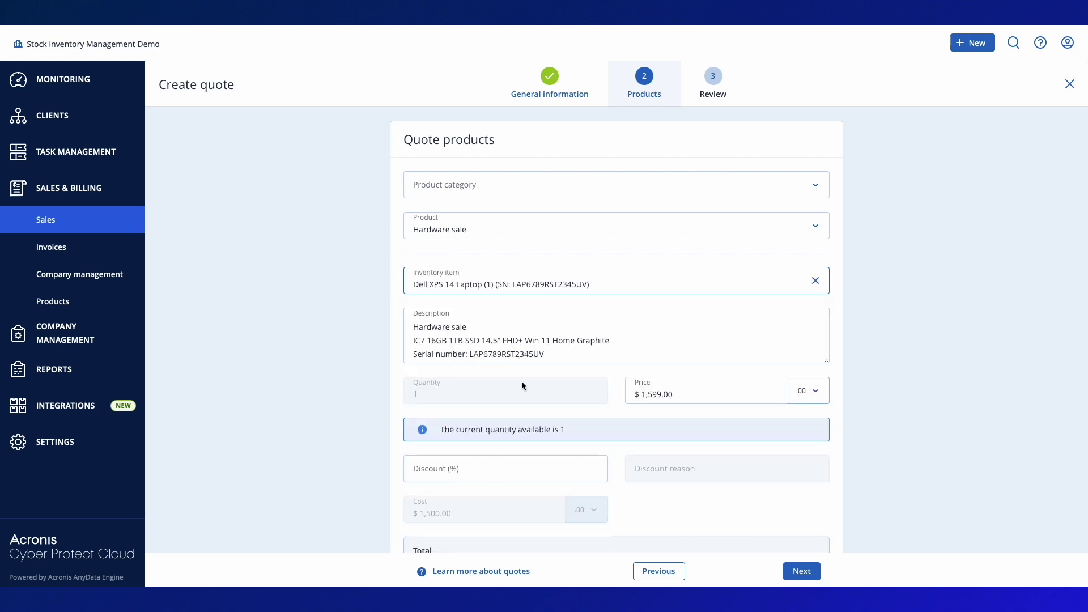
{"action": "scroll", "coordinate": [521, 385], "scroll_direction": "down", "scroll_amount": 2}
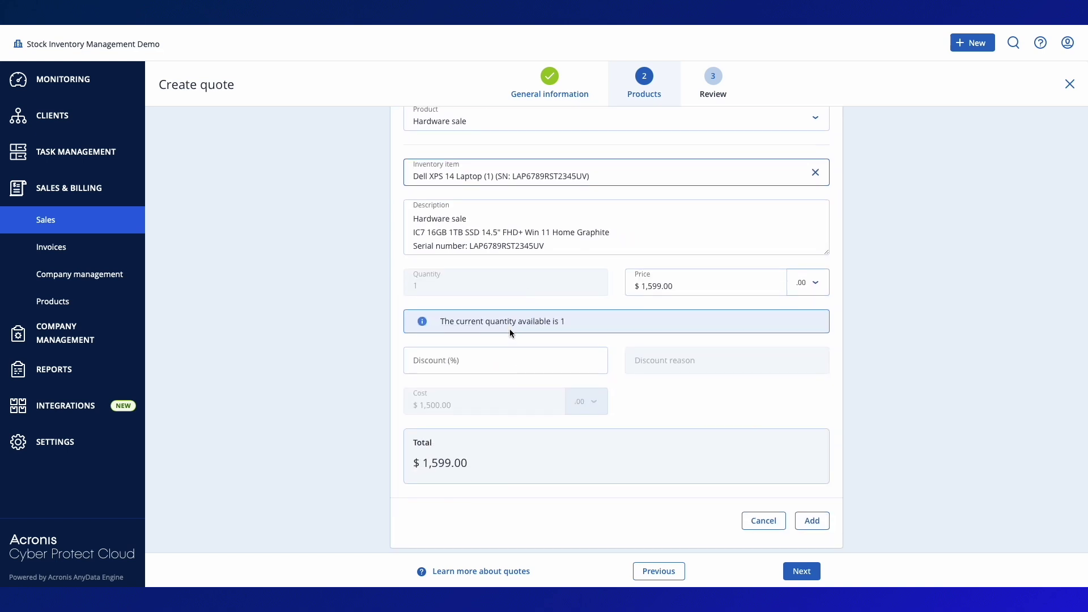
{"action": "left_click", "coordinate": [811, 520]}
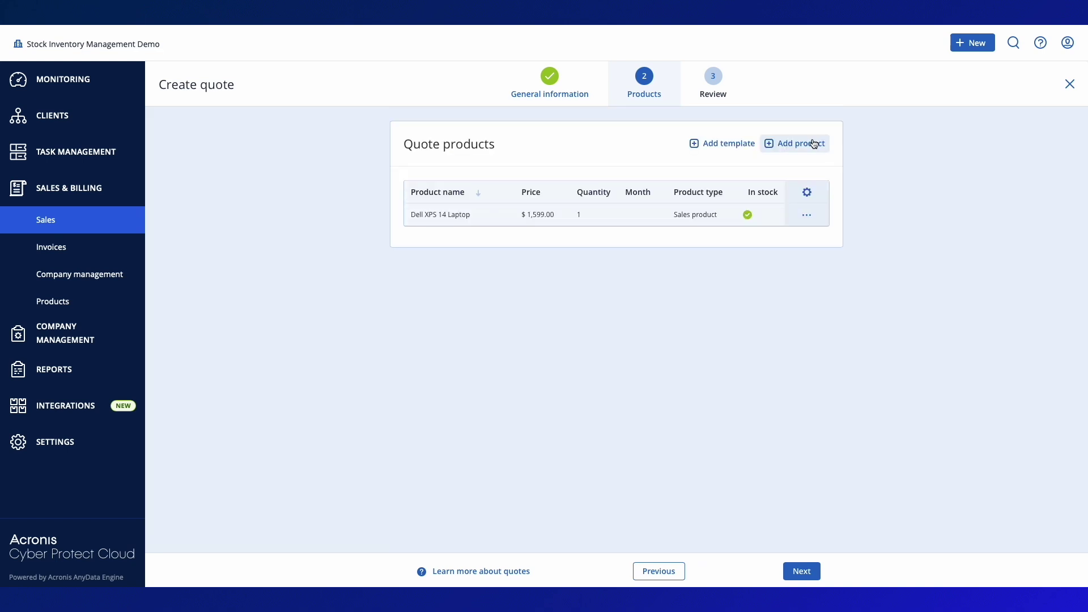
{"action": "left_click", "coordinate": [810, 143]}
Step: Add Advanced Security + EDR under the Sofia Business School workstation contract, quantity 1, 12 months
{"action": "left_click", "coordinate": [592, 237]}
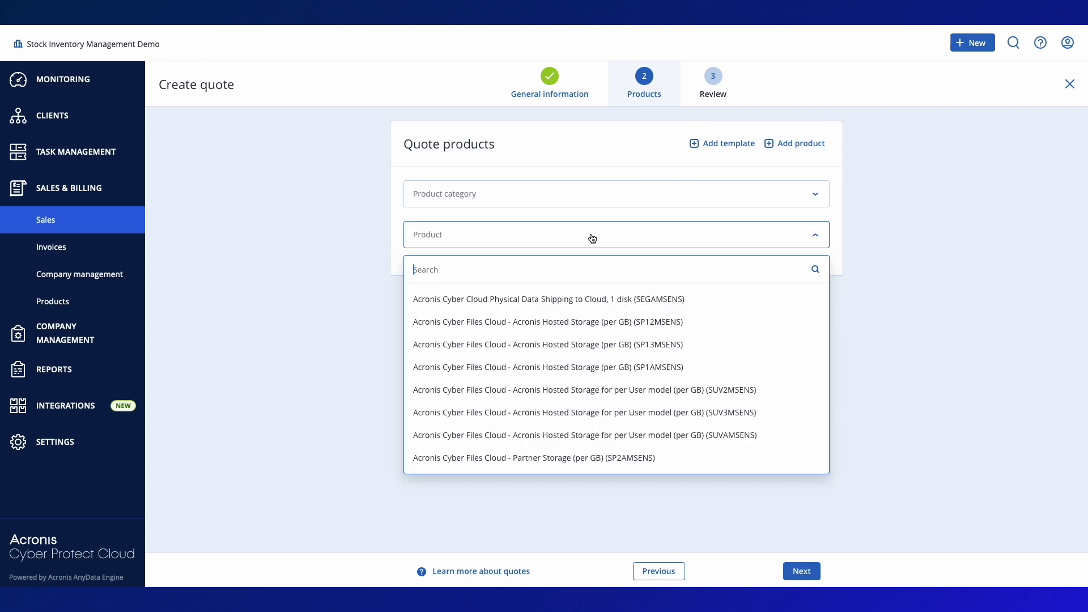
{"action": "type", "text": "EDR"}
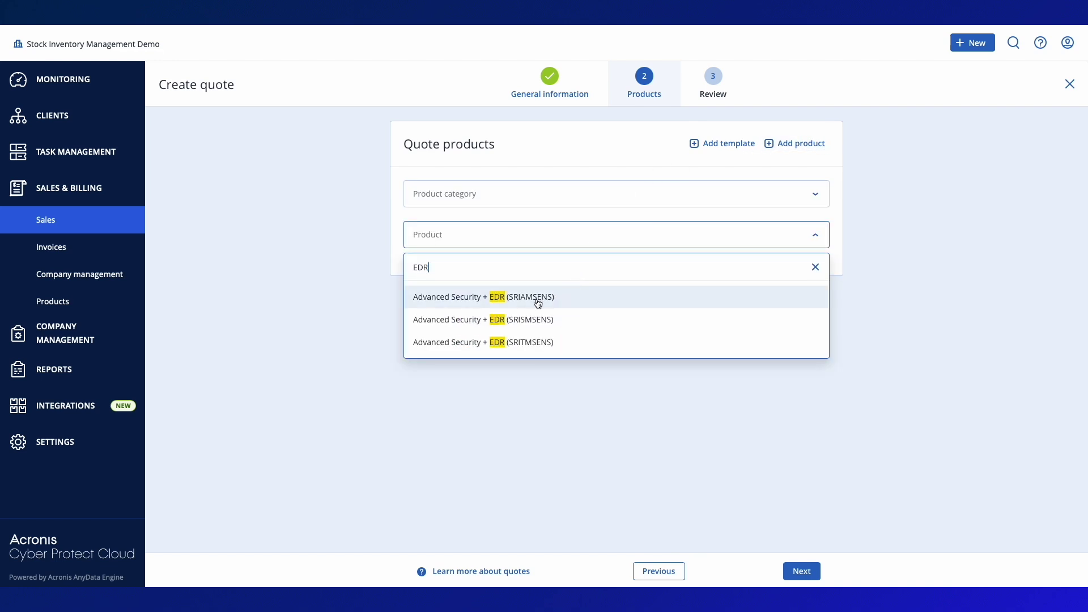
{"action": "left_click", "coordinate": [517, 298]}
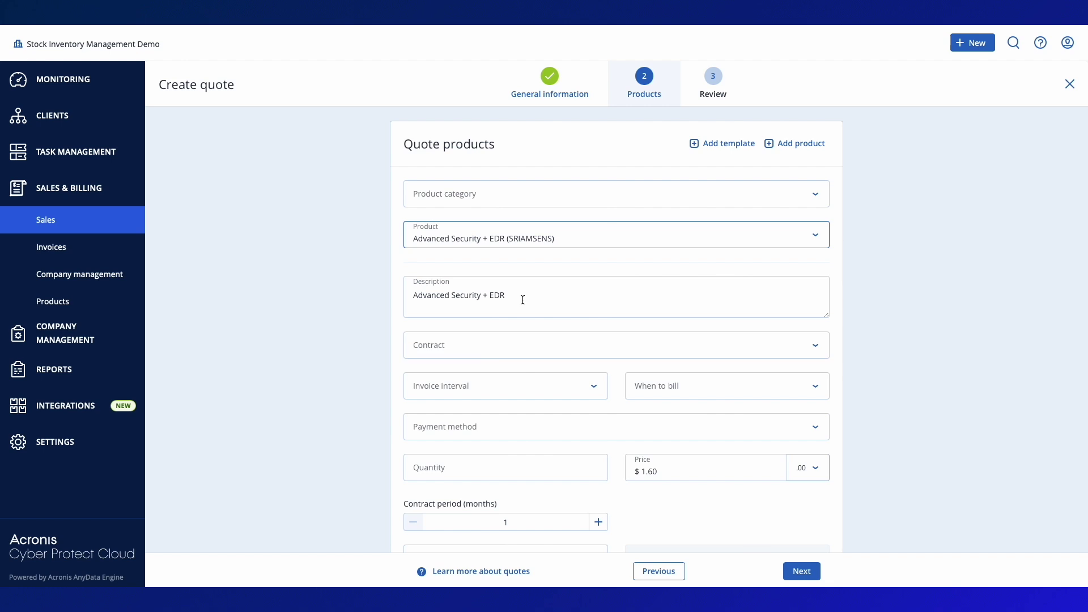
{"action": "left_click", "coordinate": [539, 349]}
{"action": "left_click", "coordinate": [526, 409]}
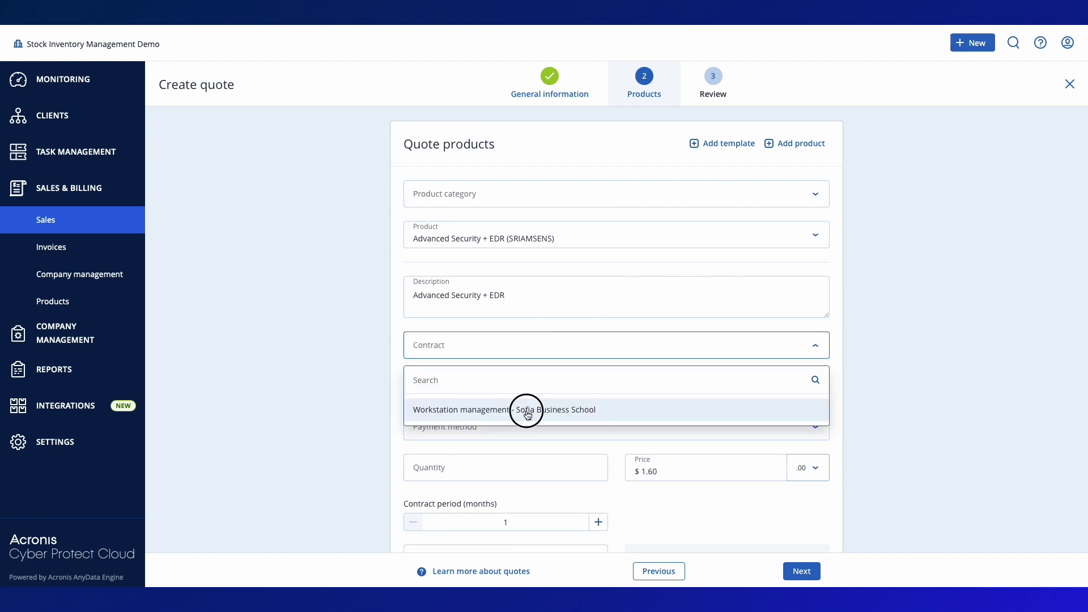
{"action": "left_click", "coordinate": [528, 388]}
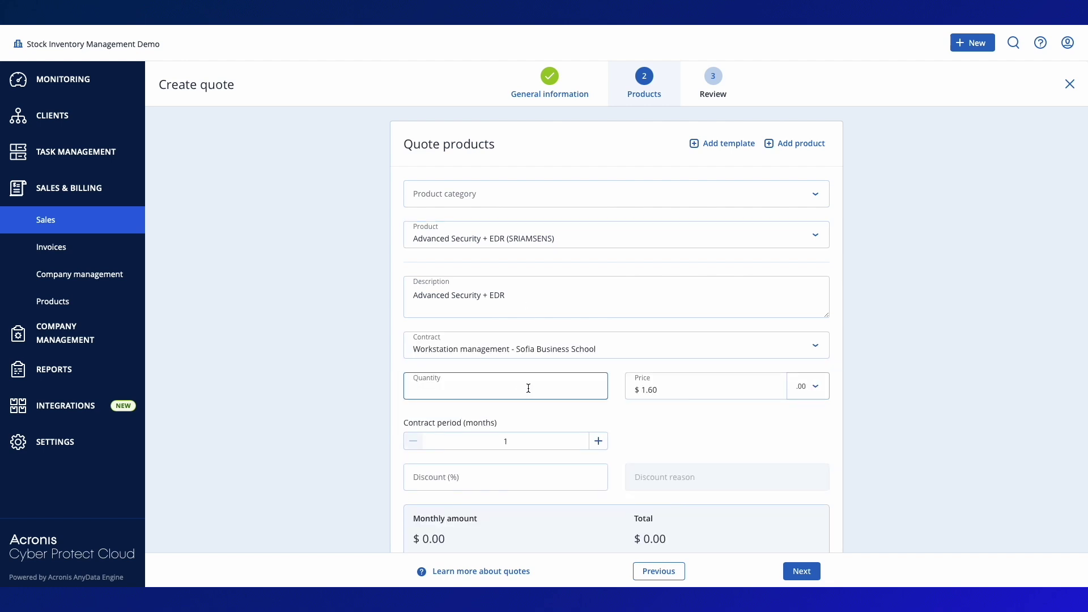
{"action": "type", "text": "1"}
{"action": "scroll", "coordinate": [558, 389], "scroll_direction": "down", "scroll_amount": 2}
{"action": "left_click", "coordinate": [553, 356]}
{"action": "type", "text": "2"}
{"action": "left_click", "coordinate": [812, 509]}
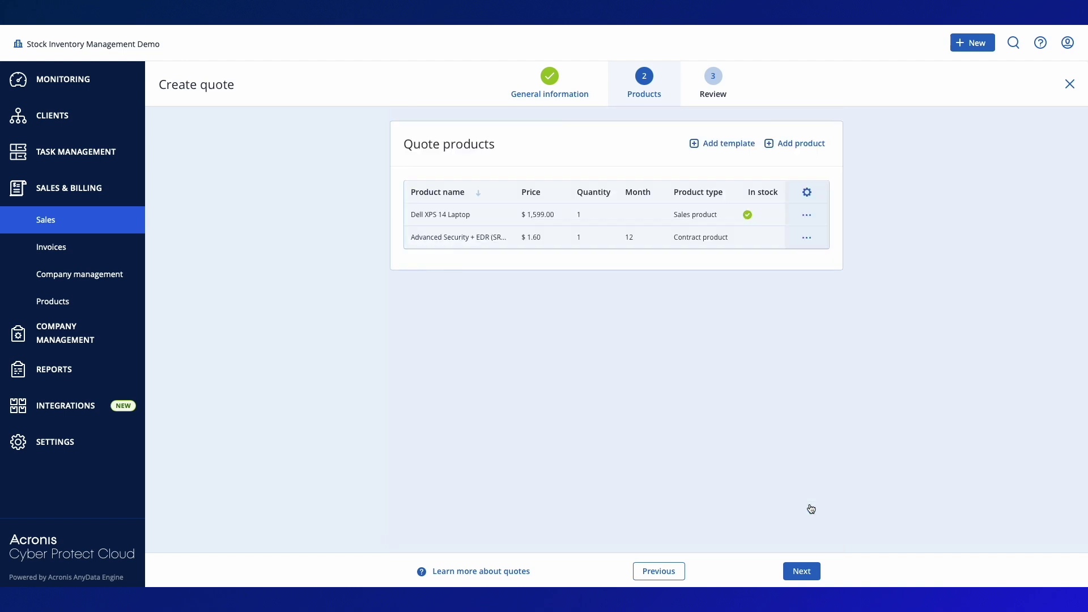
{"action": "left_click", "coordinate": [808, 570]}
Step: Send the quote, review the Hardware sale line without changes, and accept it
{"action": "left_click", "coordinate": [807, 571]}
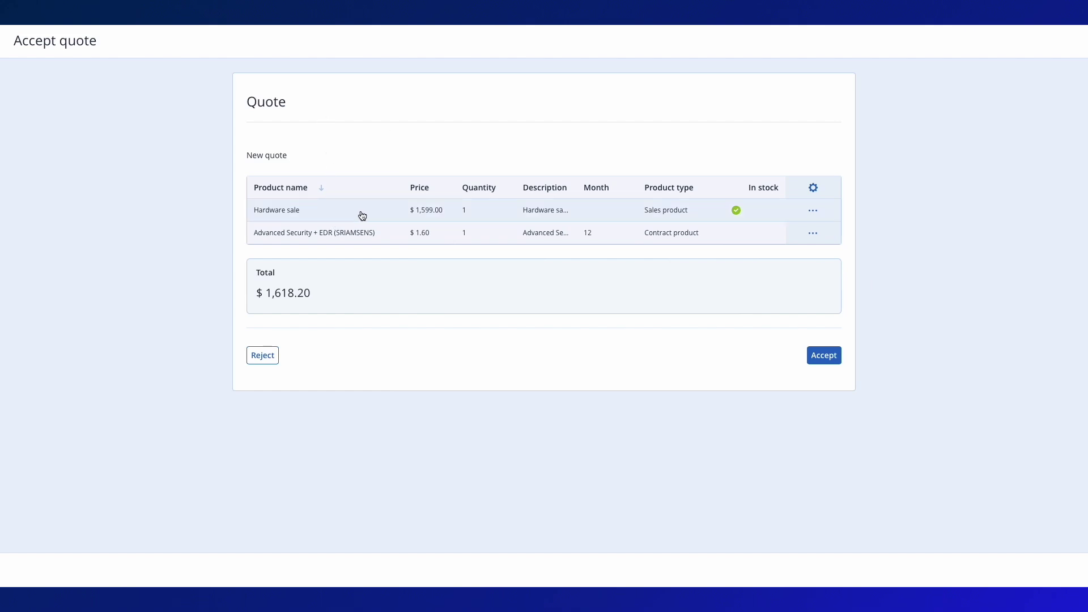
{"action": "left_click", "coordinate": [812, 211]}
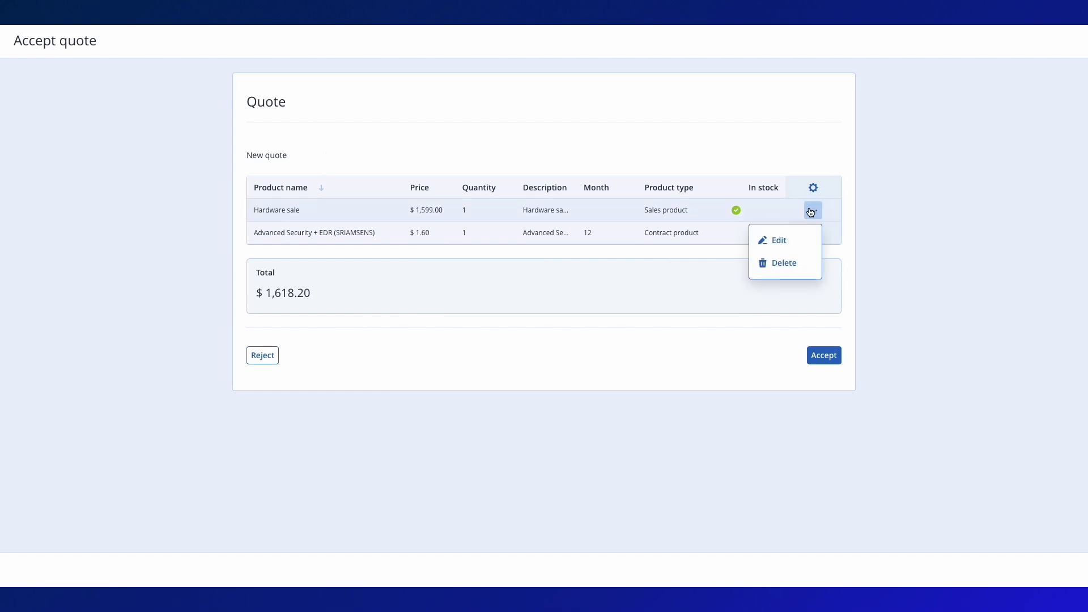
{"action": "left_click", "coordinate": [779, 239]}
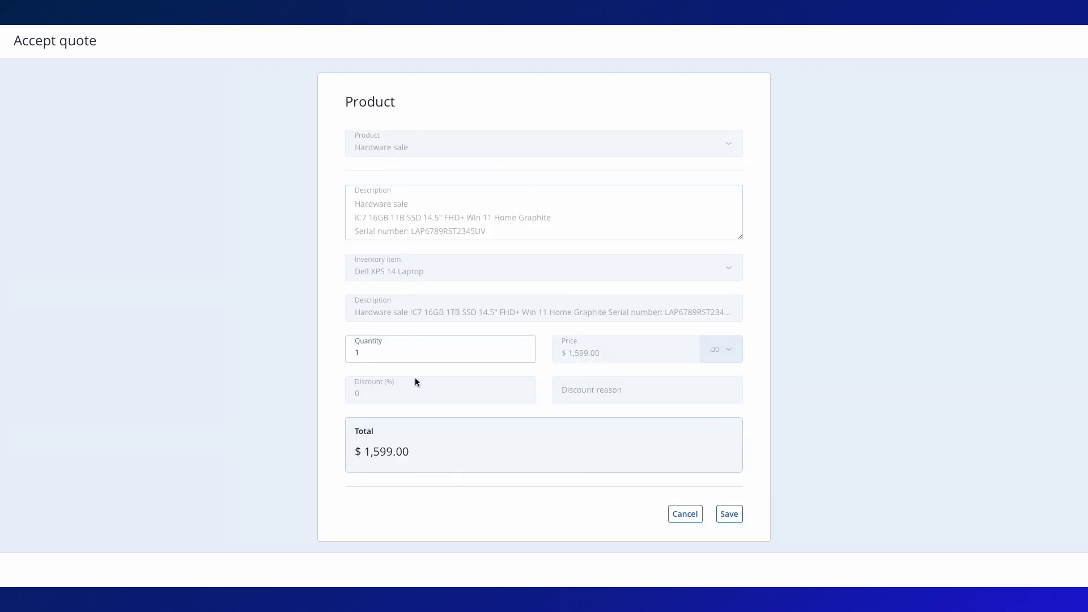
{"action": "left_click", "coordinate": [693, 515]}
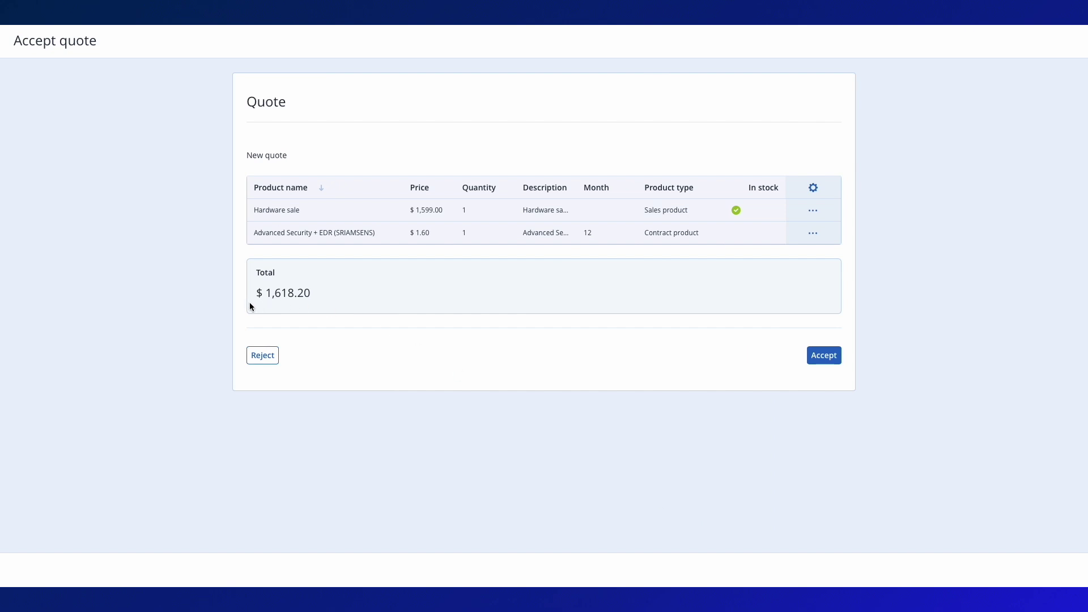
{"action": "left_click", "coordinate": [833, 362]}
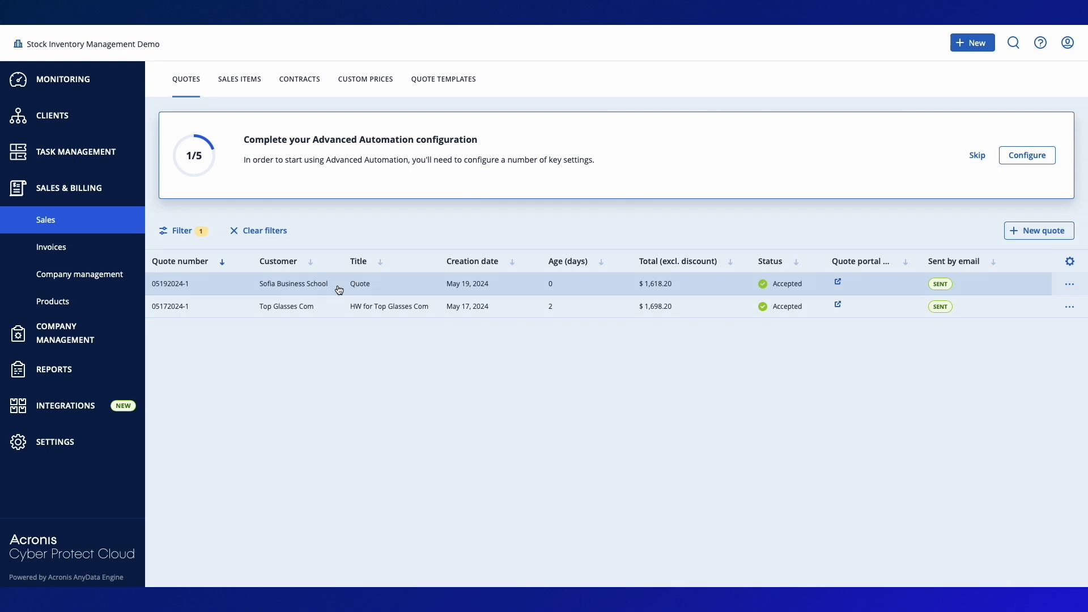
Step: Review the Sofia Business School quote details, then list the sales items
{"action": "left_click", "coordinate": [339, 287]}
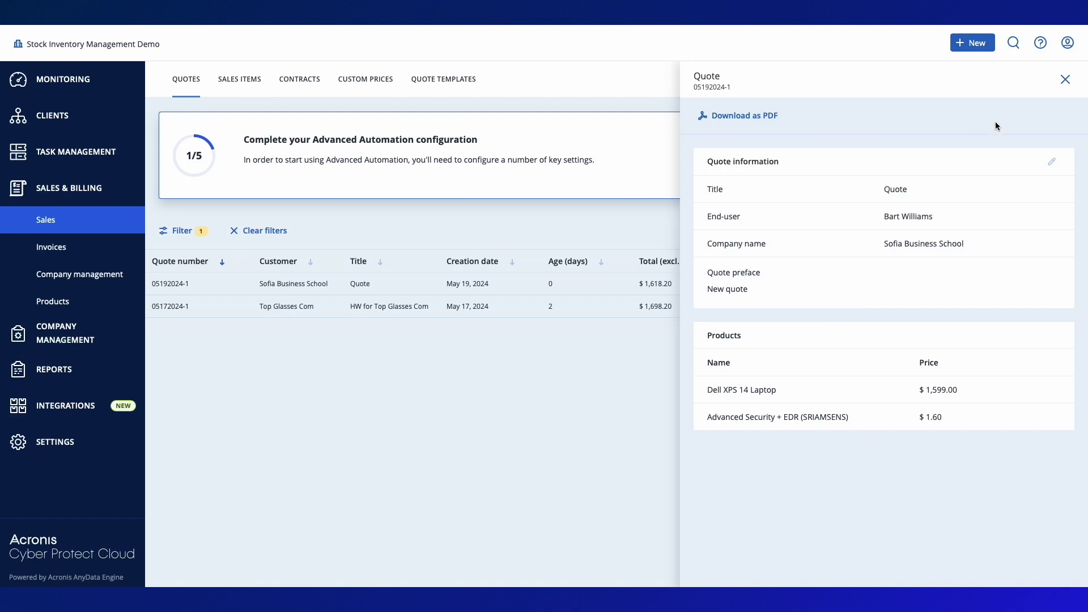
{"action": "left_click", "coordinate": [1064, 80]}
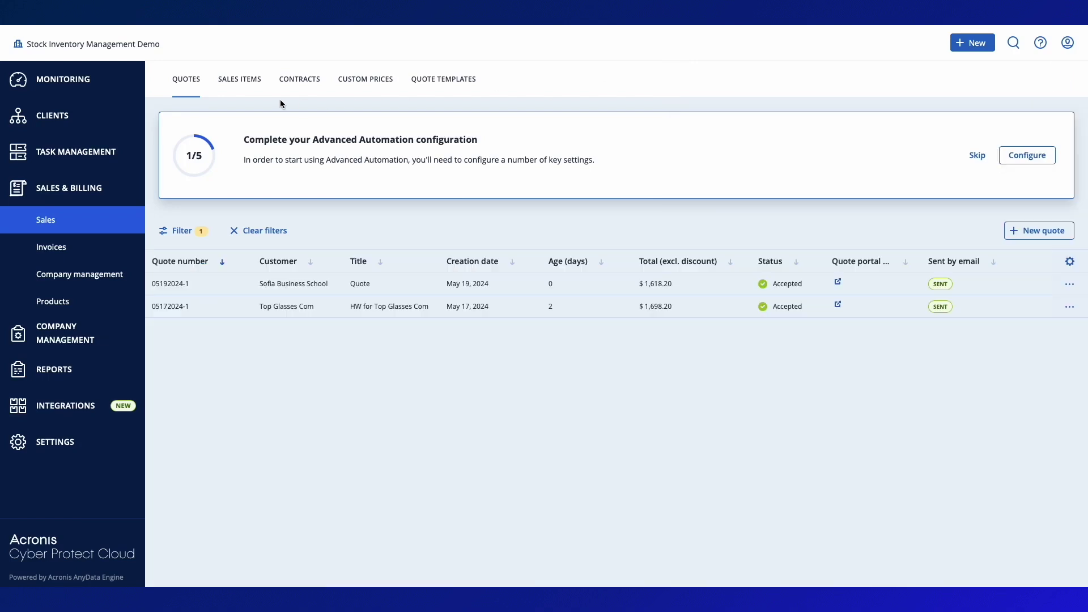
{"action": "left_click", "coordinate": [243, 90]}
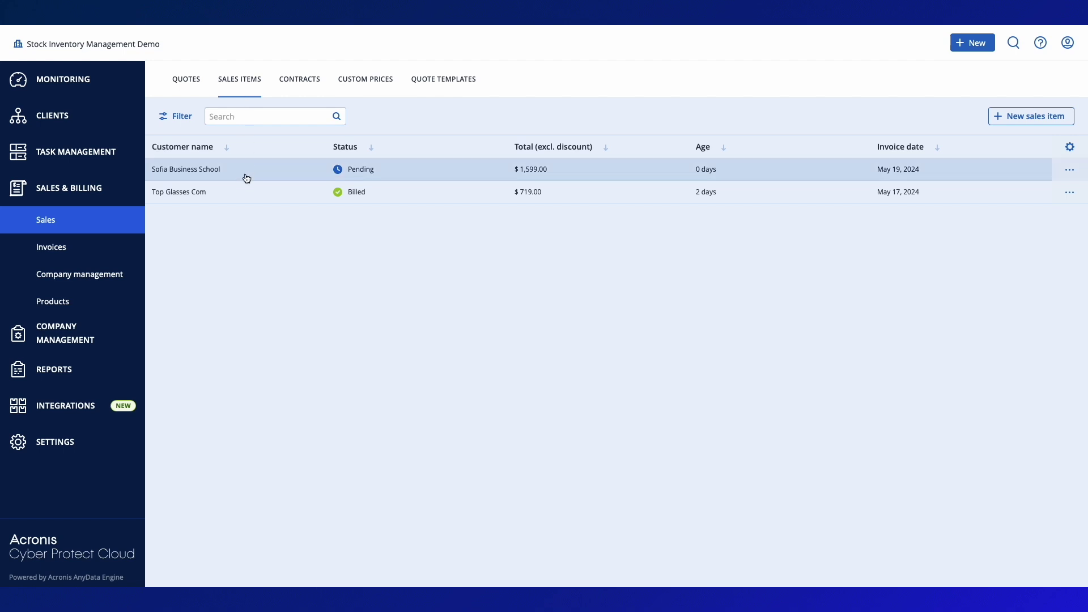
{"action": "left_click", "coordinate": [414, 172]}
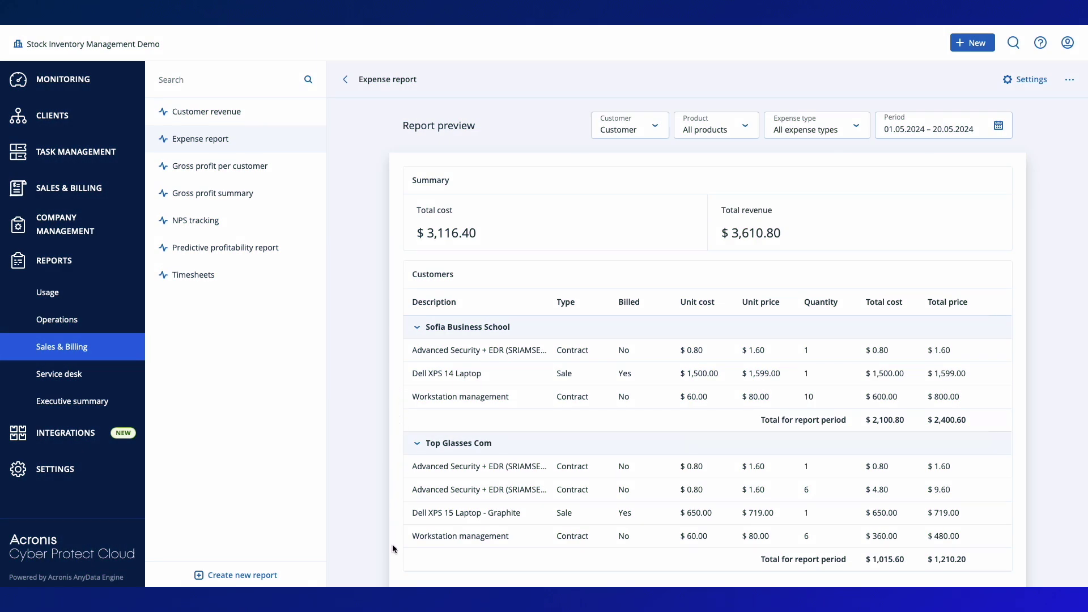
Step: Show Gross profit per customer ($299.00, 12.46%) down to the Dell XPS 14 Laptop sales item
{"action": "left_click", "coordinate": [292, 167]}
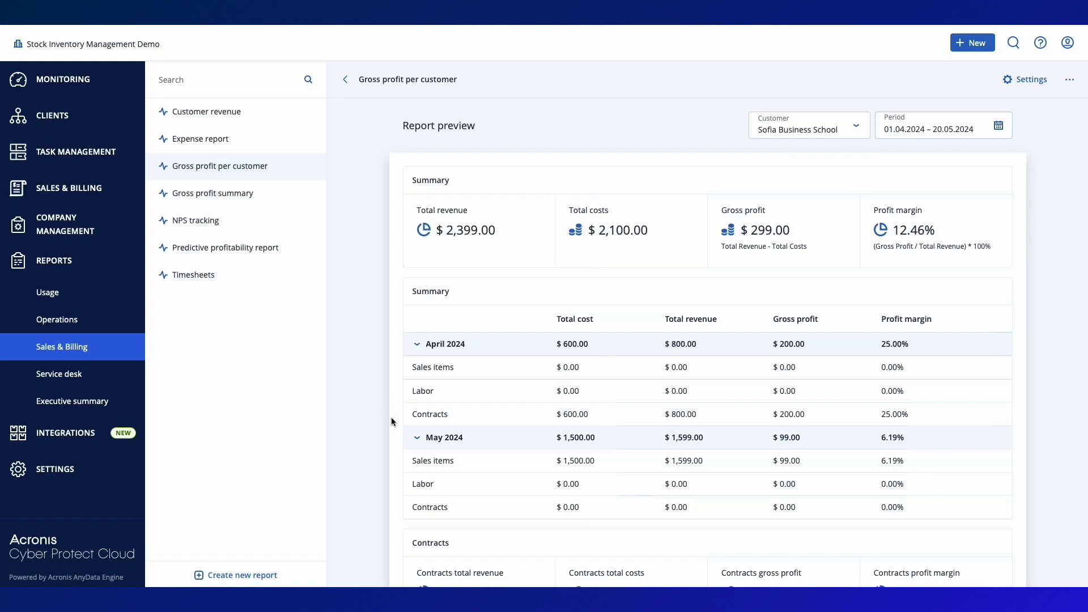
{"action": "scroll", "coordinate": [389, 532], "scroll_direction": "down", "scroll_amount": 1}
{"action": "scroll", "coordinate": [389, 532], "scroll_direction": "down", "scroll_amount": 2}
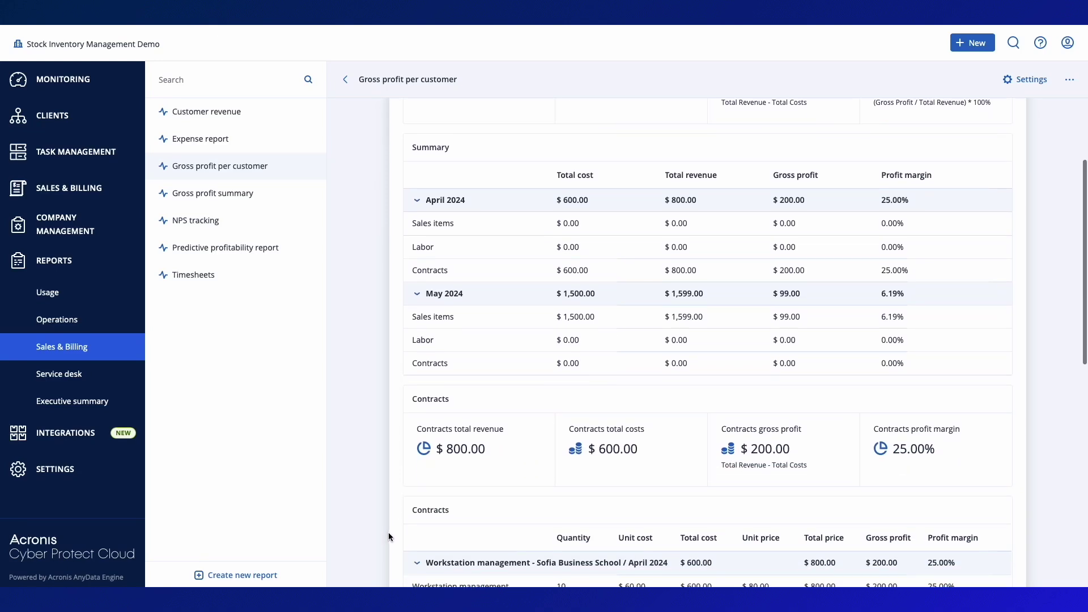
{"action": "scroll", "coordinate": [388, 532], "scroll_direction": "down", "scroll_amount": 1}
{"action": "scroll", "coordinate": [388, 532], "scroll_direction": "down", "scroll_amount": 2}
{"action": "scroll", "coordinate": [388, 532], "scroll_direction": "down", "scroll_amount": 1}
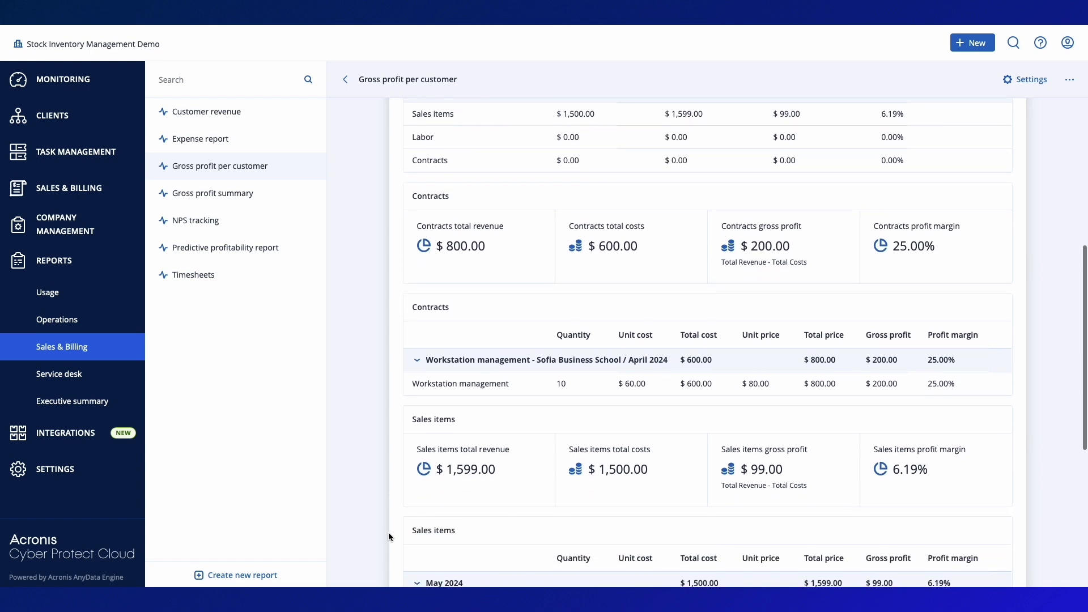
{"action": "scroll", "coordinate": [389, 532], "scroll_direction": "down", "scroll_amount": 1}
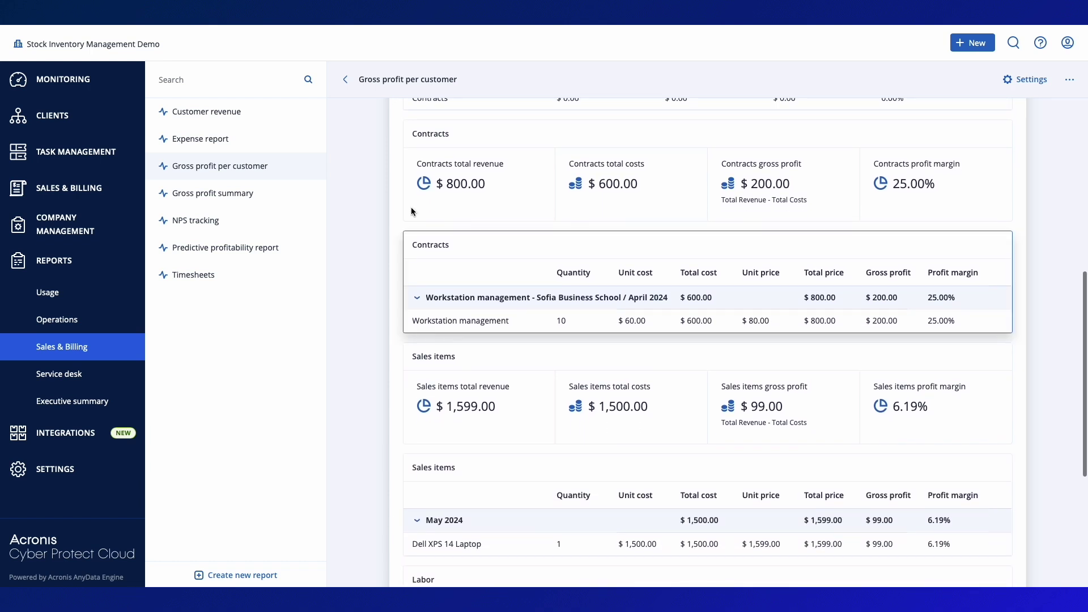